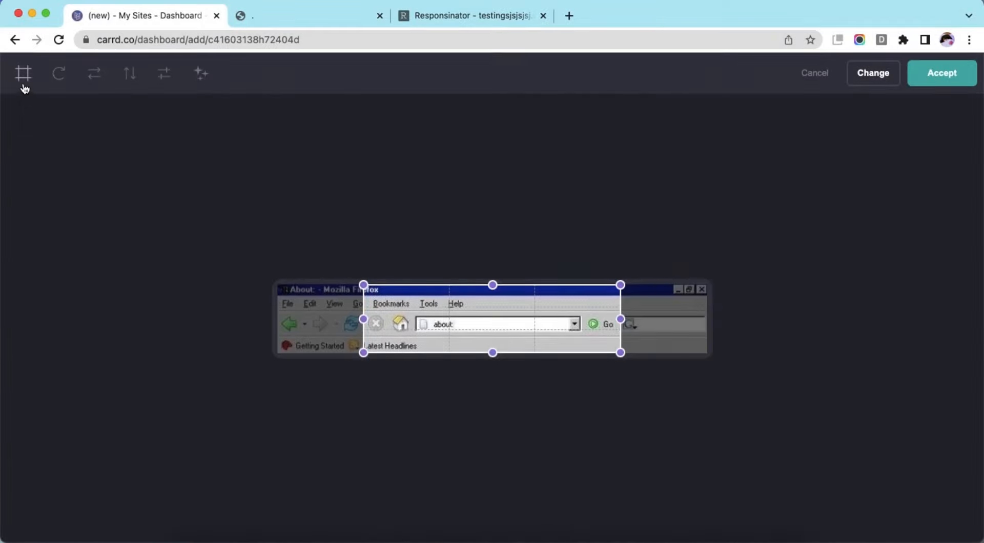
- Accept the browser toolbar image and set its width to the maximum
left_click(940, 73)
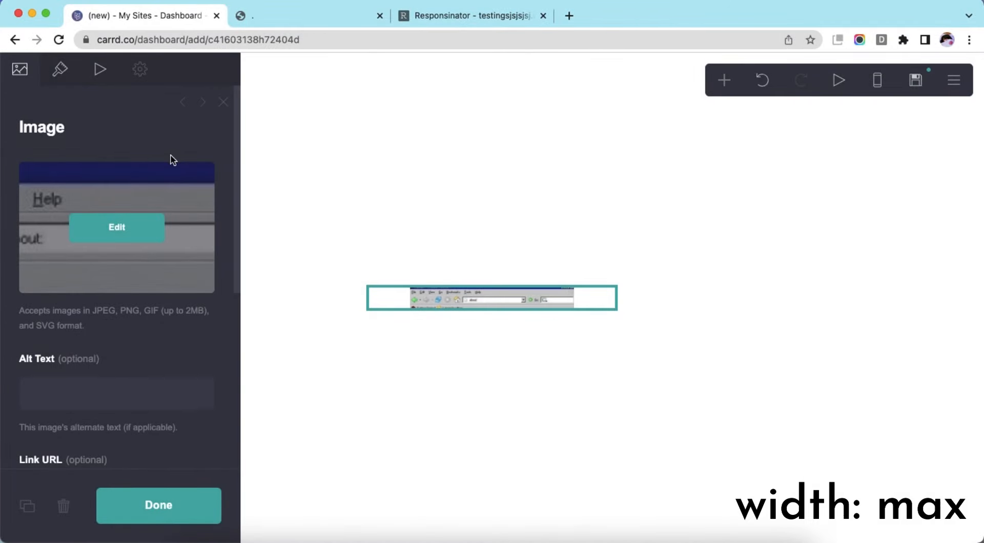
left_click(59, 79)
left_click(186, 215)
left_click(334, 393)
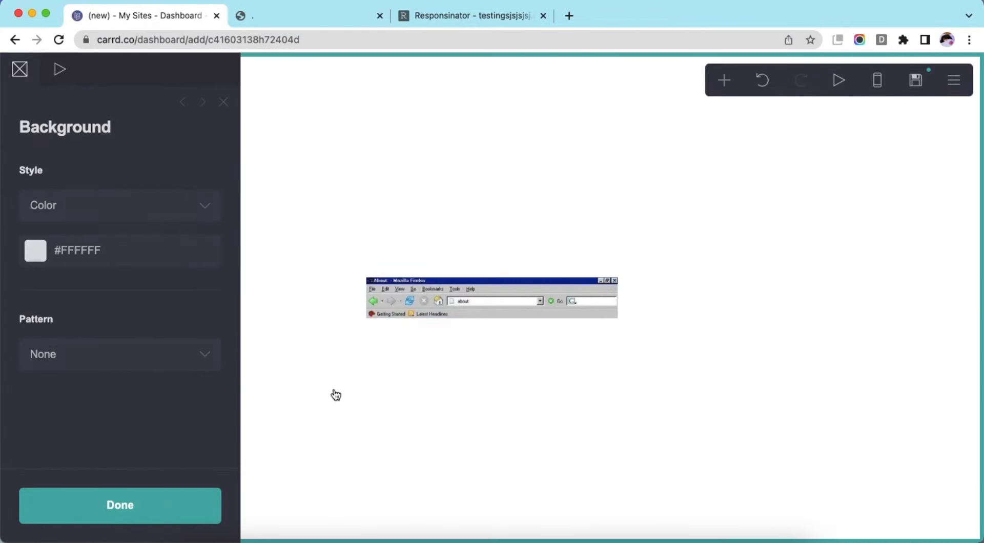
left_click(605, 359)
- Add a container below the toolbar image and set its type to Columns
left_click(723, 80)
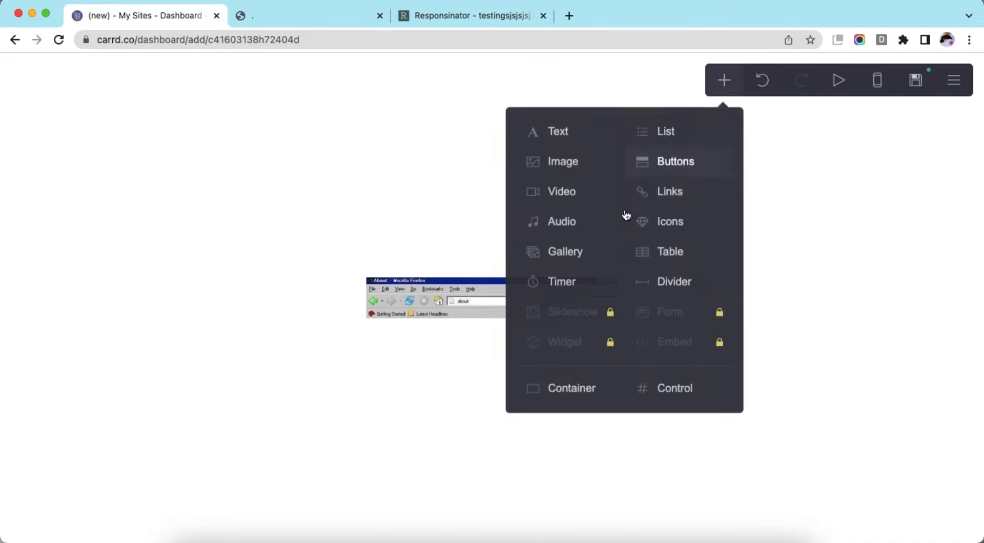
left_click(572, 387)
left_click(66, 205)
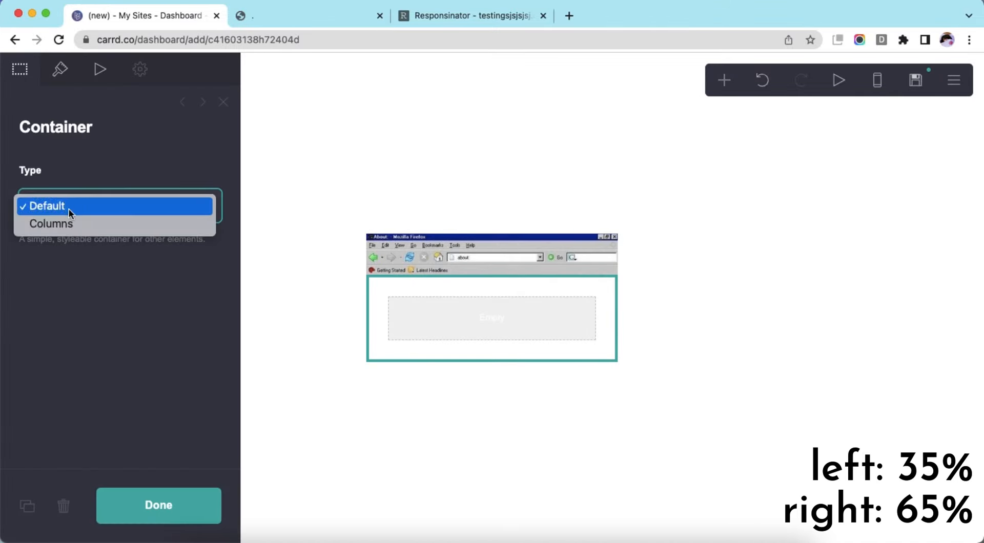
left_click(79, 222)
- Set the container's column widths to 35% for the left and 65% for the right
left_click(102, 317)
double_click(60, 384)
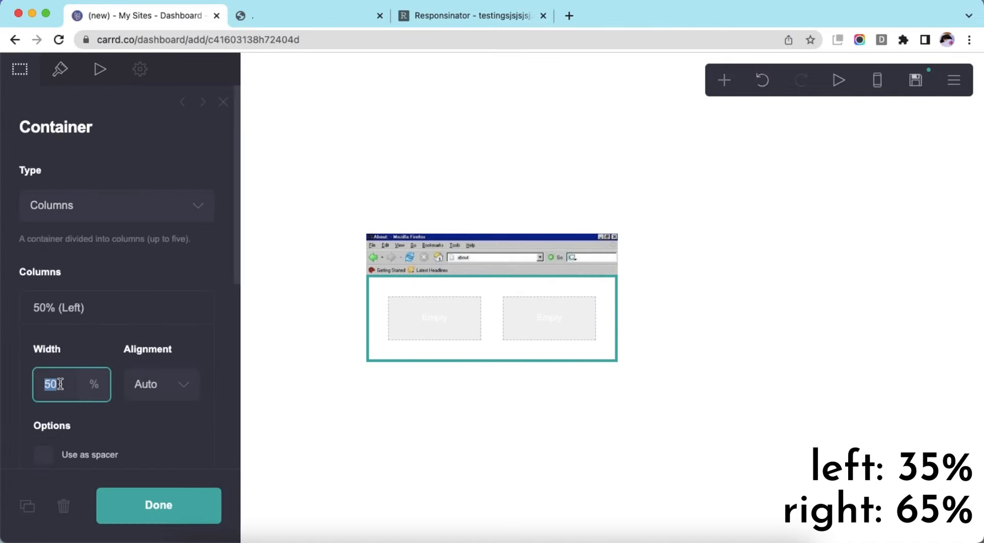
key("Return")
left_click(100, 320)
left_click(103, 342)
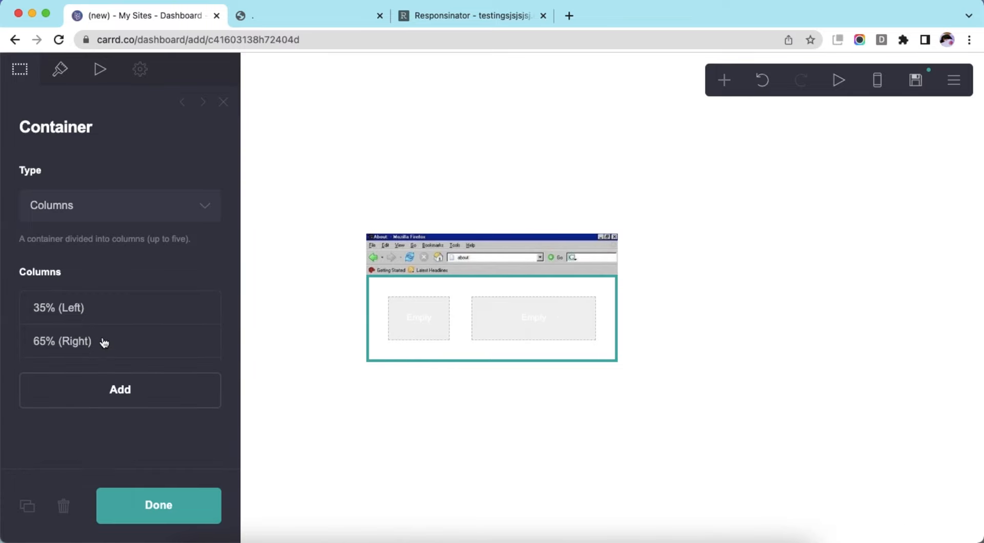
left_click(103, 341)
- Set the container's vertical and horizontal padding to 0.25 each
left_click(60, 78)
left_click(106, 283)
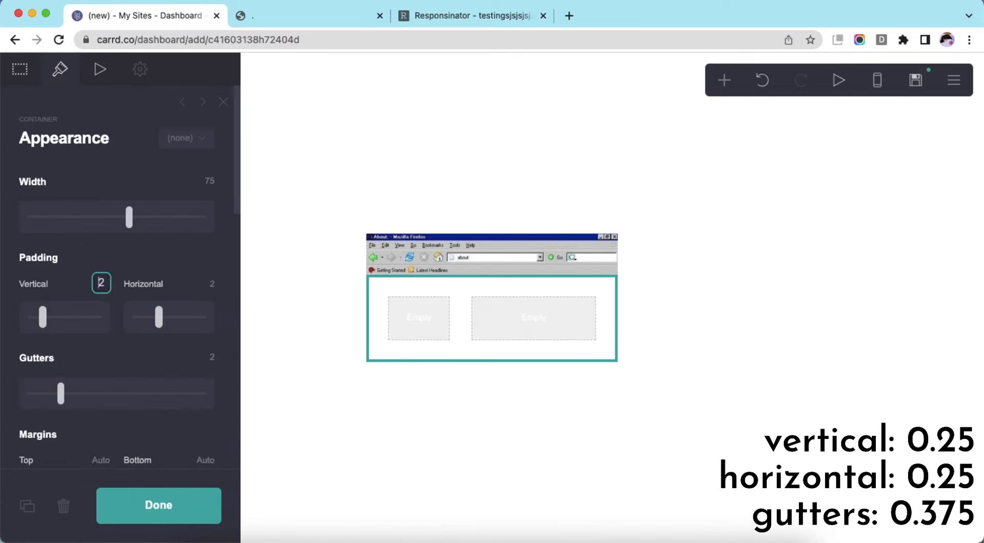
type("0.25")
key("Return")
left_click(214, 284)
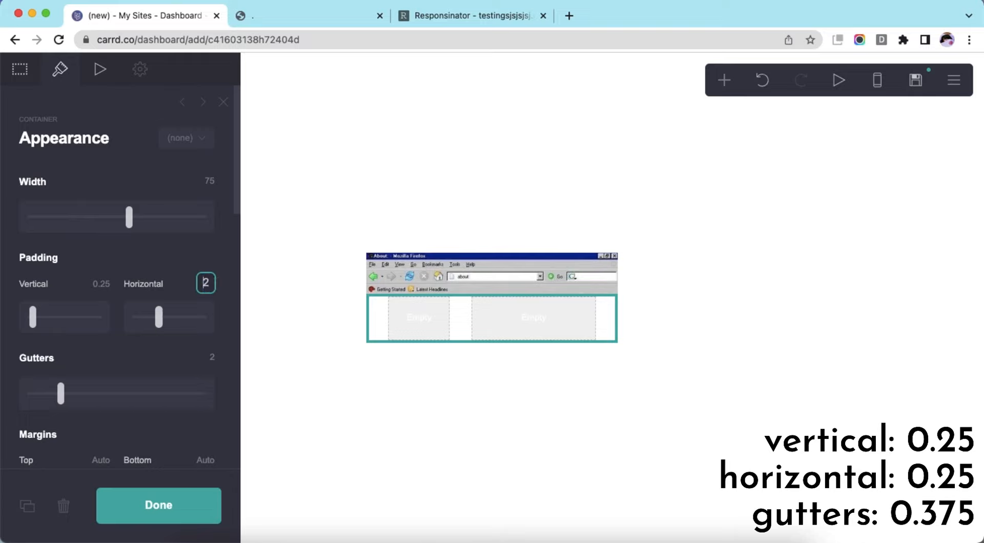
type("0.25")
key("Return")
- Set the container's gutters to 0.375 and its spacing to 0.25
left_click(210, 358)
key("BackSpace")
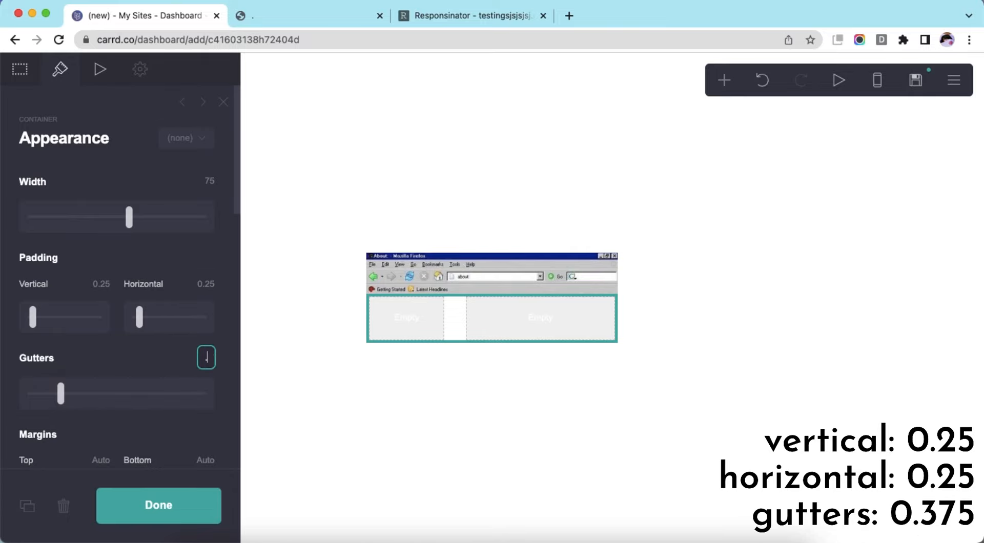
type(".4")
key("Return")
scroll(177, 362, "down", 8)
left_click(211, 336)
type("0.25")
key("Return")
- Give the container a solid background color of #C9C9C9
scroll(118, 256, "down", 5)
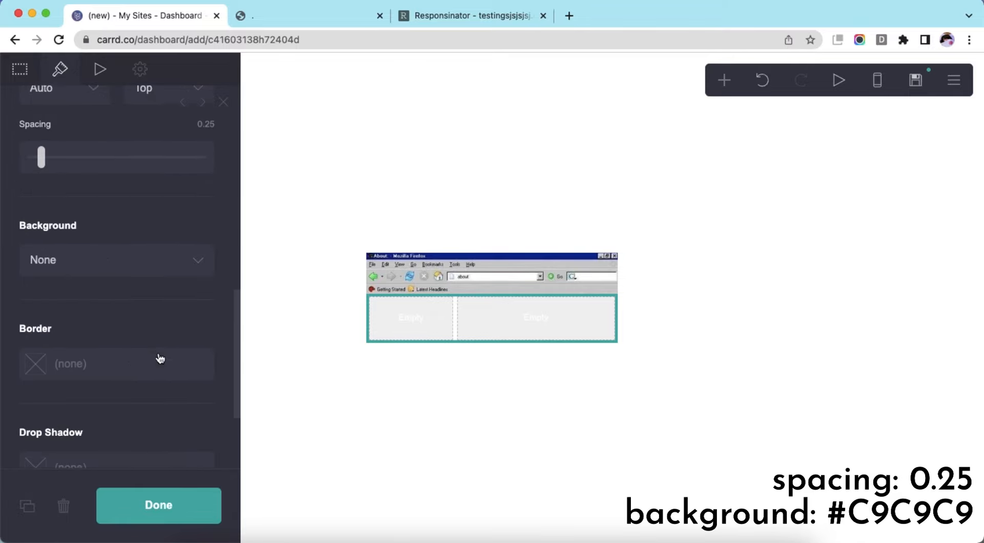
left_click(105, 233)
left_click(103, 252)
left_click(146, 296)
key("super+a")
type("#C9C9C9")
key("Return")
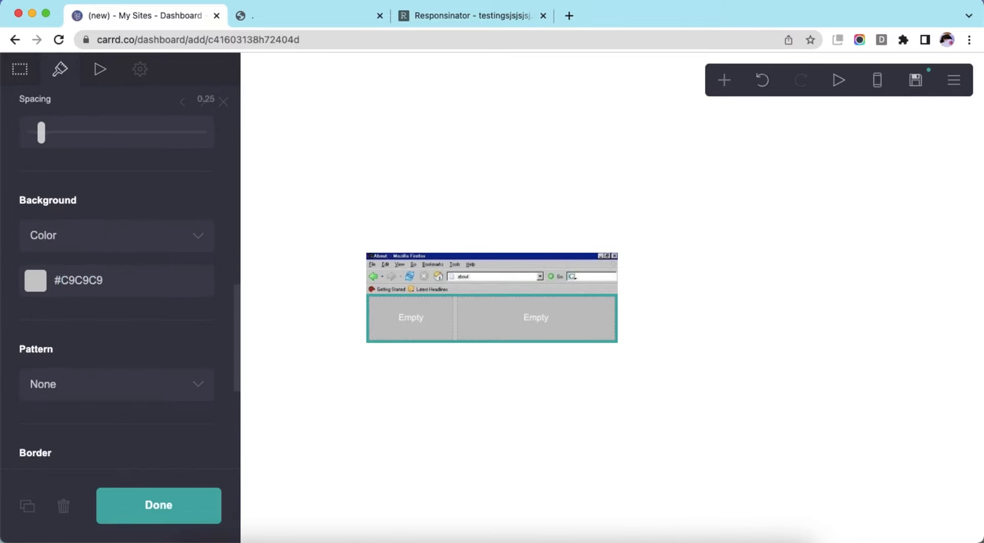
- Keep the container's two columns side by side in the mobile layout and check the page in mobile view
scroll(147, 323, "down", 10)
left_click(195, 394)
scroll(197, 398, "down", 3)
left_click(113, 283)
left_click(136, 269)
left_click(503, 436)
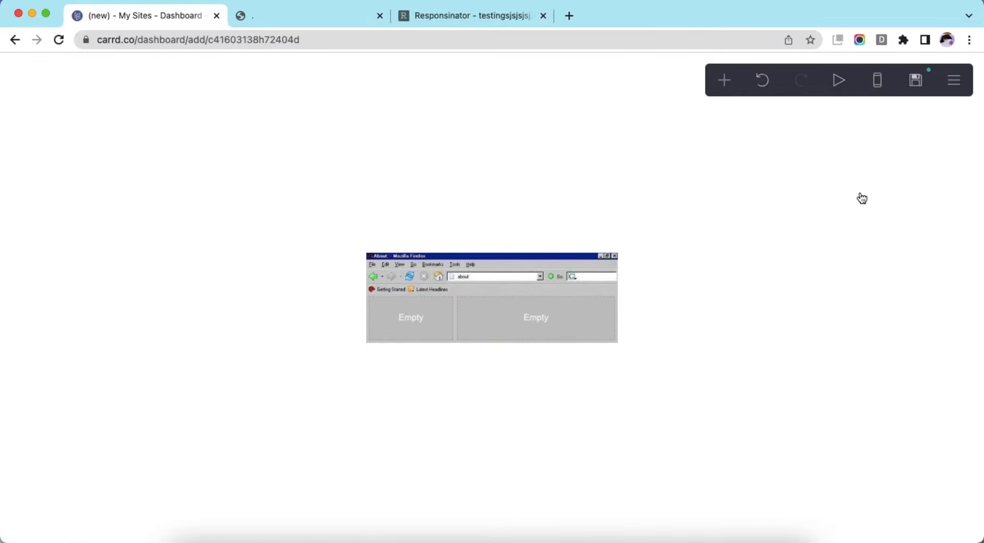
left_click(881, 82)
left_click(881, 82)
- Add an image element and place it in the container's left column
left_click(723, 81)
left_click(582, 166)
left_click_drag(441, 329, 325, 211)
left_click(20, 77)
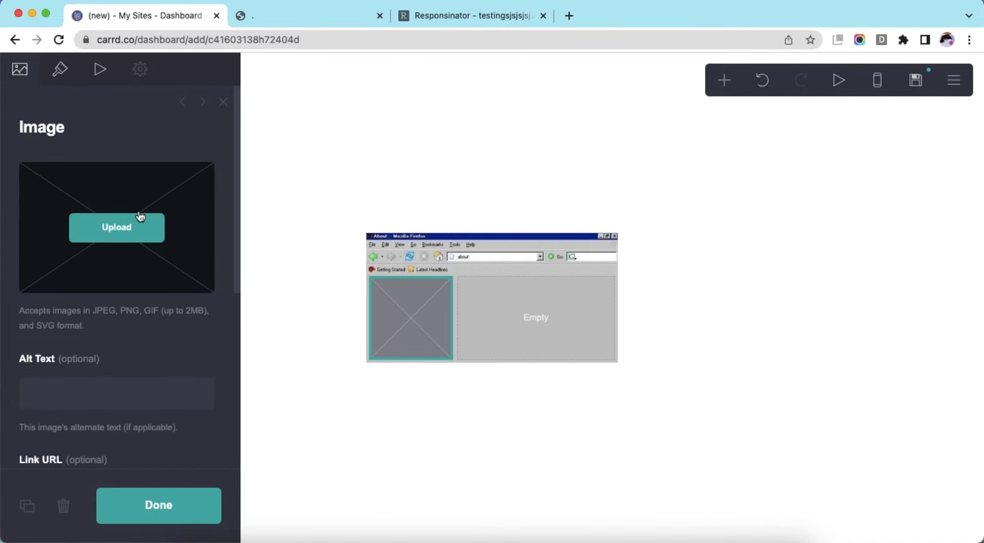
- Upload the blue cyberpunk portrait into the image element without cropping it
left_click(140, 216)
double_click(350, 206)
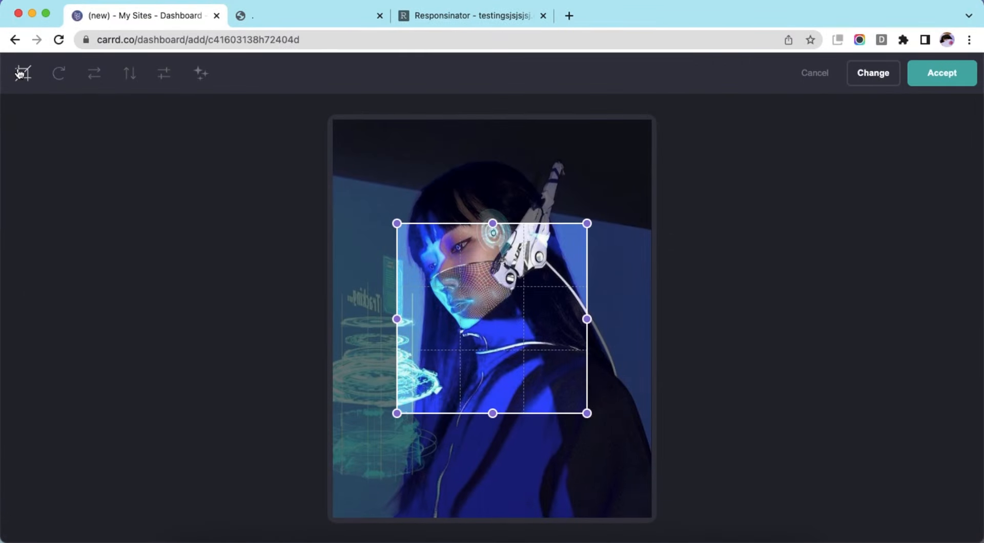
left_click(19, 73)
left_click(940, 73)
- Set the portrait image's width to 15 and its height to 9.375
left_click(72, 80)
left_click(210, 181)
type("15")
key("Return")
left_click(205, 256)
type("9.375")
key("Return")
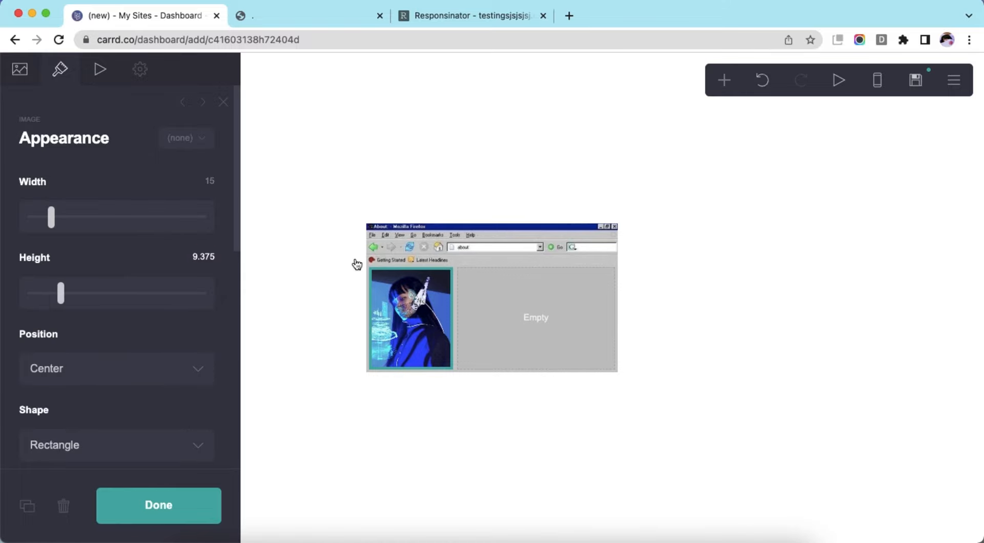
left_click(813, 267)
left_click(724, 80)
left_click(555, 132)
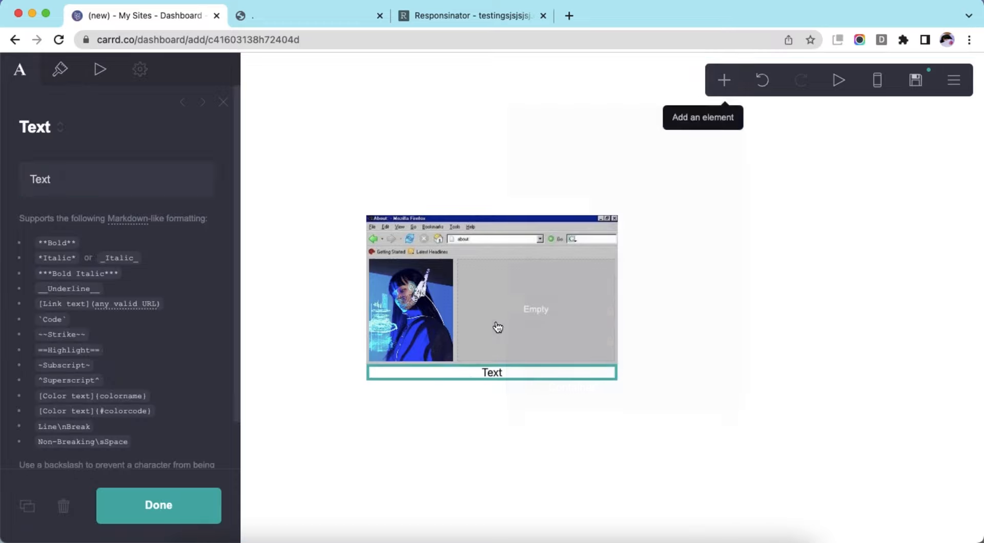
left_click_drag(472, 378, 541, 324)
double_click(68, 182)
type("**name**")
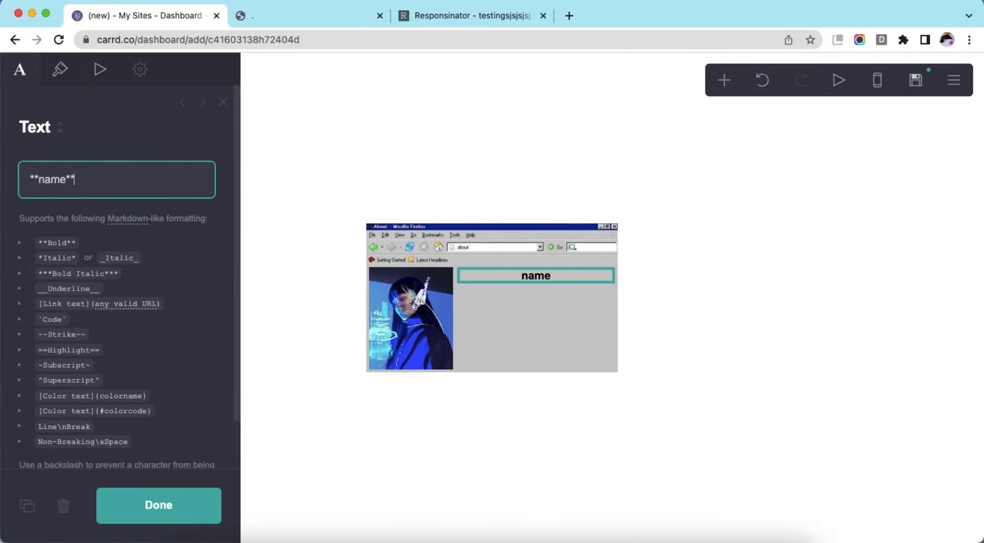
type(" (@username)")
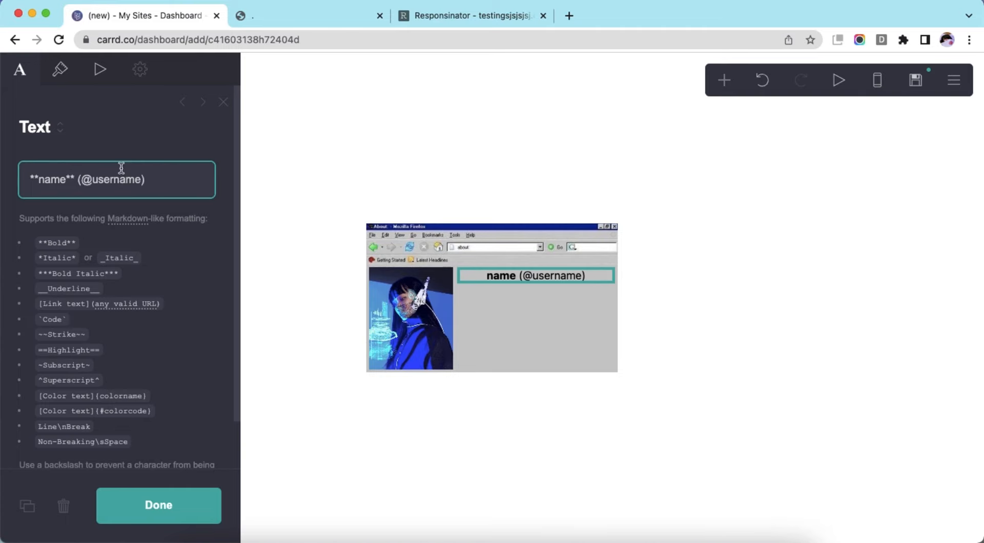
- Set the name text's bold color to #021992 and its font to VT323
left_click(60, 70)
left_click(141, 286)
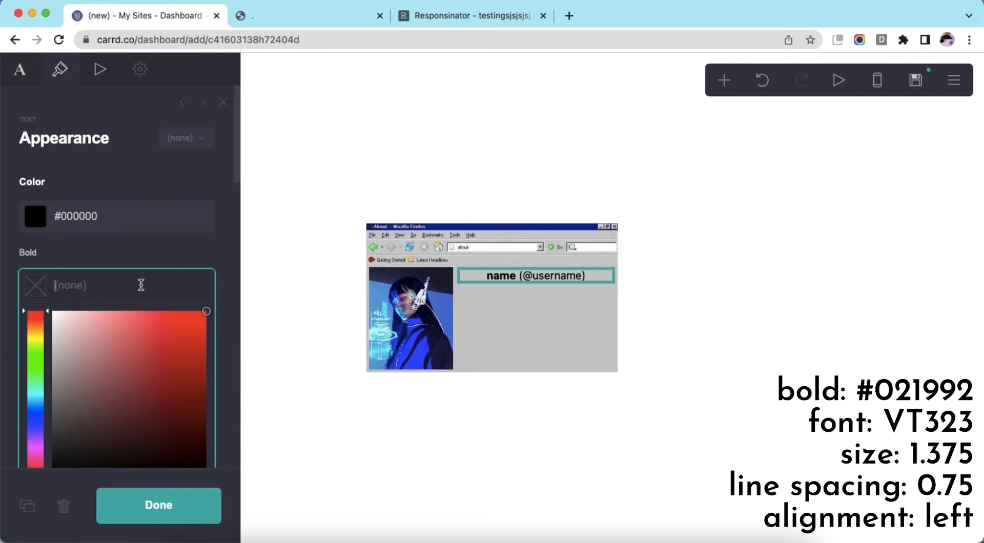
type("#021992")
key("Return")
scroll(141, 286, "down", 2)
left_click(141, 286)
type("vt")
key("Return")
- Set the name text's size to 1.375 and its line spacing to 0.75
left_click(211, 230)
type("1.375")
key("Return")
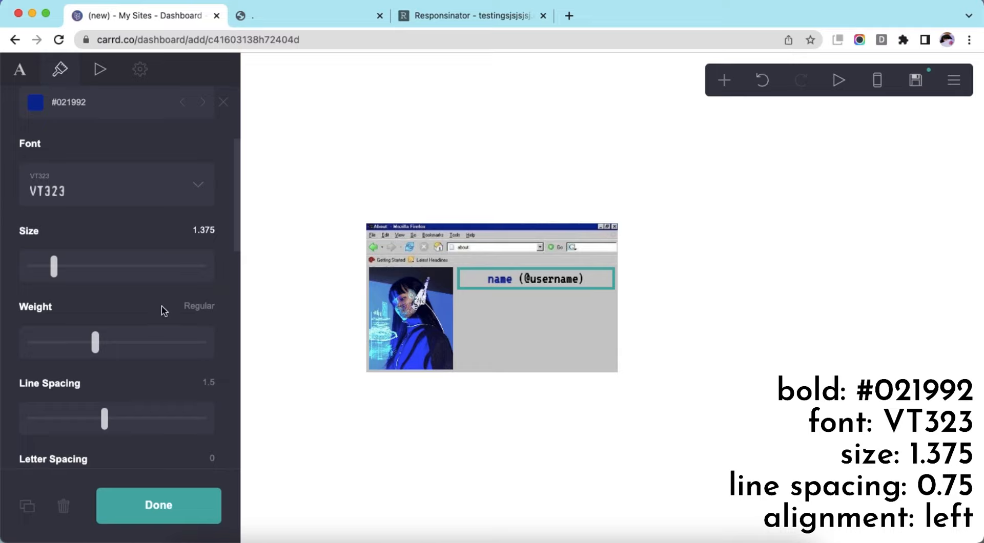
scroll(68, 306, "down", 5)
left_click(25, 319)
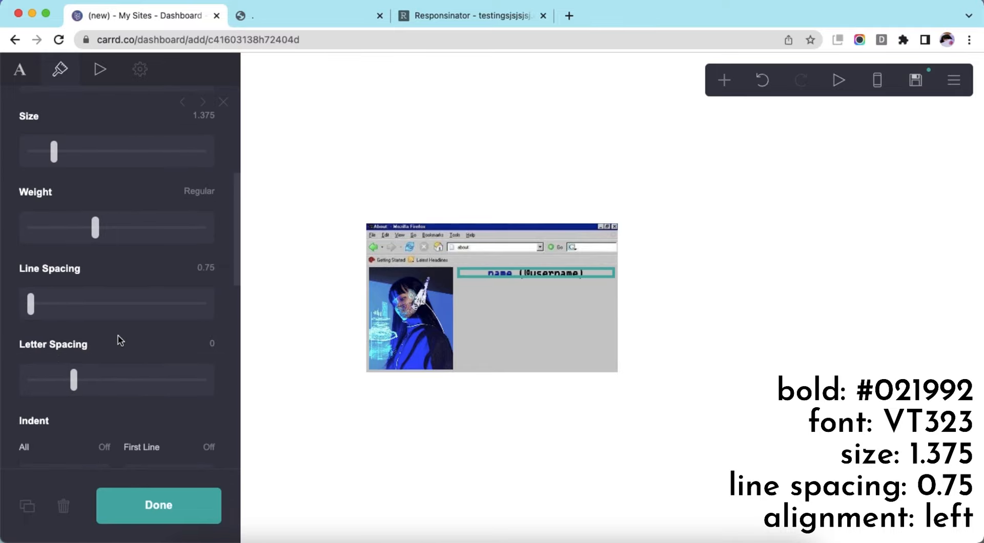
- Align the name text to the left and check the page in mobile view
scroll(119, 340, "down", 10)
left_click(111, 321)
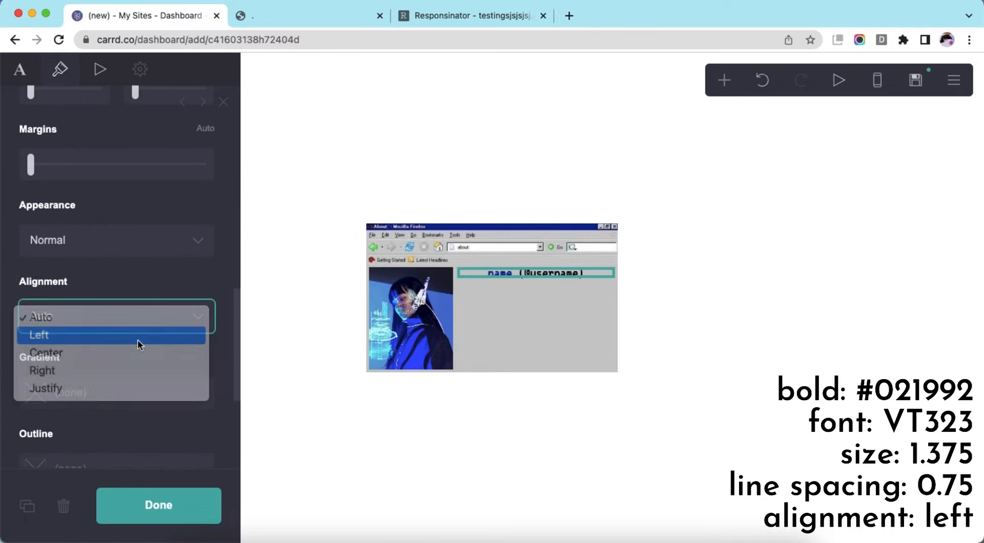
left_click(137, 340)
scroll(138, 340, "down", 10)
left_click(481, 431)
left_click(877, 80)
left_click(877, 80)
- Add another text element and place it below the name text in the right column
left_click(724, 80)
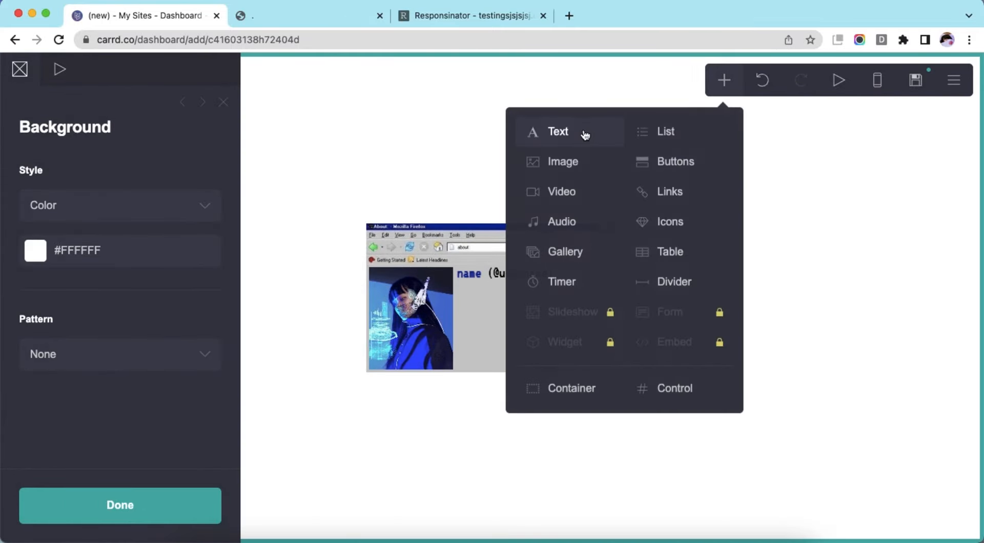
left_click(585, 134)
left_click_drag(481, 376, 529, 279)
- Set the new text element's size to 0.875 and its line spacing to 1
left_click(204, 344)
type("0.875")
key("Return")
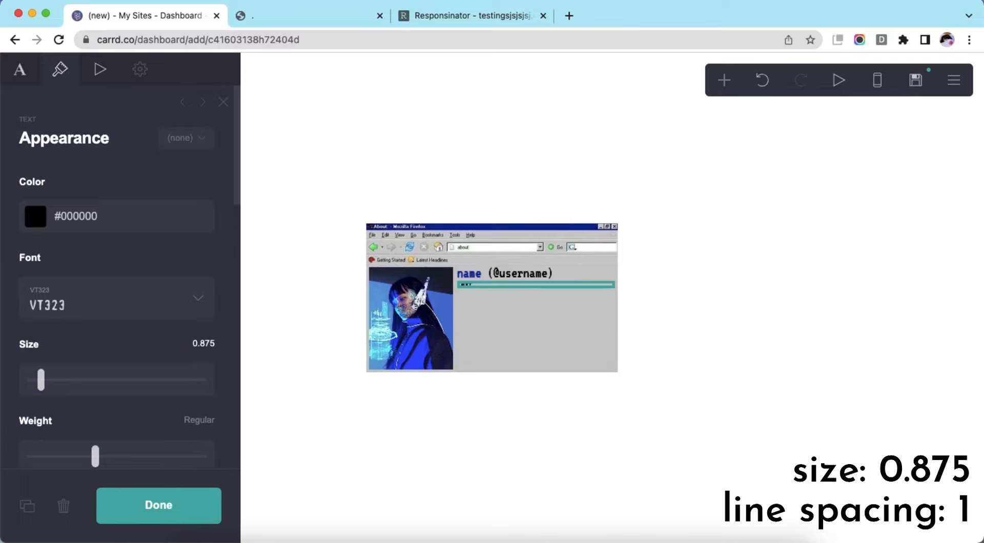
scroll(165, 343, "down", 5)
left_click(209, 303)
type("1")
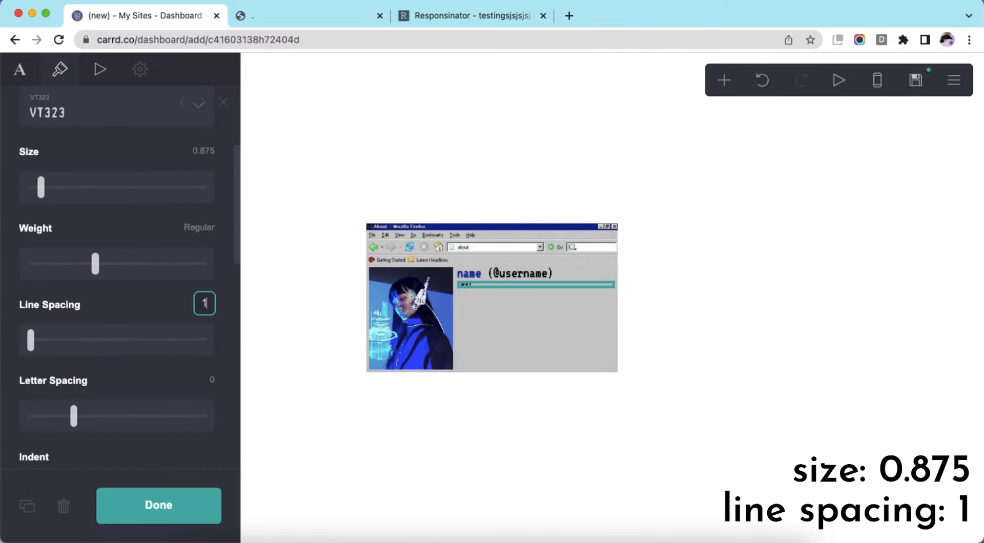
key("Return")
- Replace the placeholder text with repeated "info" words over four lines, ending the last line after five words
scroll(172, 312, "up", 5)
left_click(33, 80)
left_click_drag(73, 180, 4, 177)
key("super+v")
key("super+v")
key("super+v")
key("super+v")
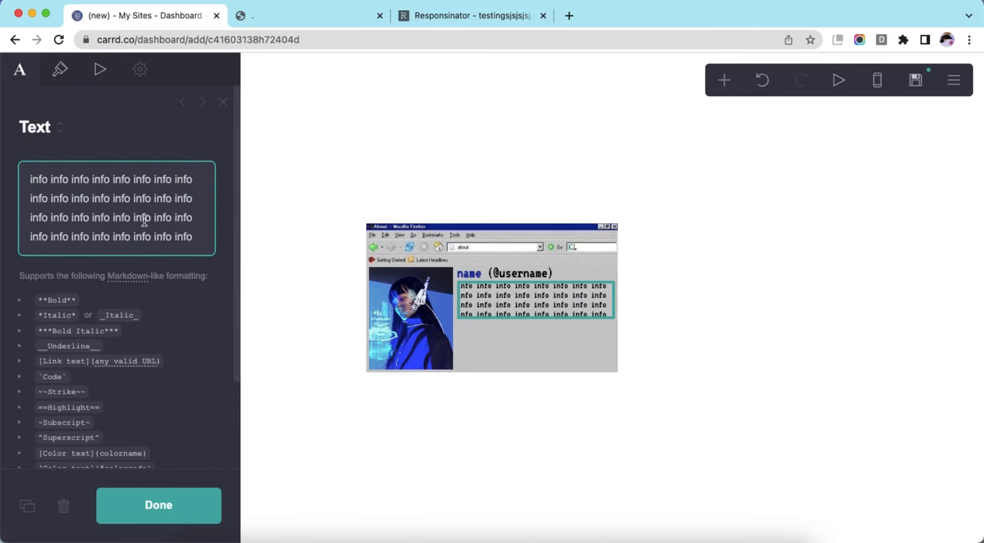
left_click_drag(130, 238, 199, 241)
key("BackSpace")
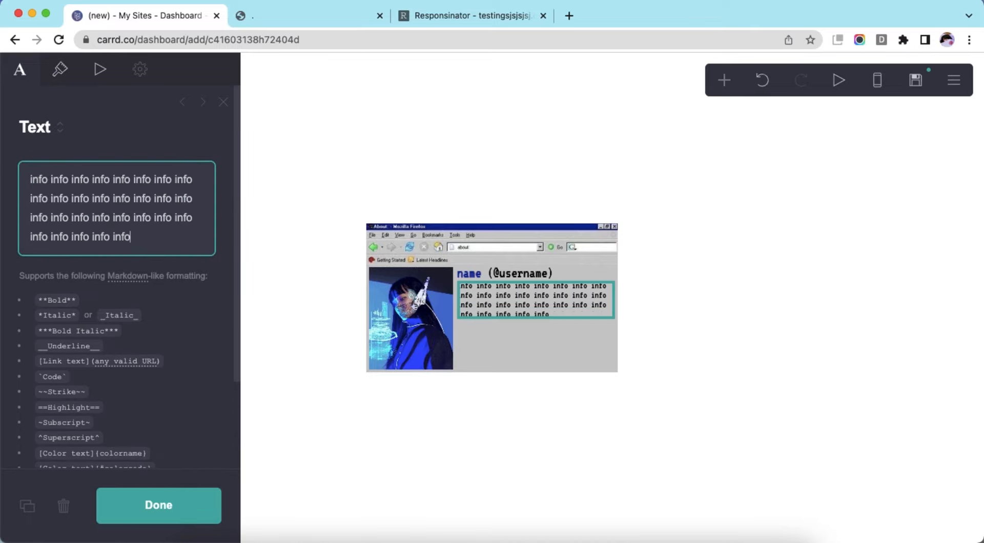
- Check how the profile layout with the info paragraph looks in mobile view
left_click(692, 344)
left_click(879, 82)
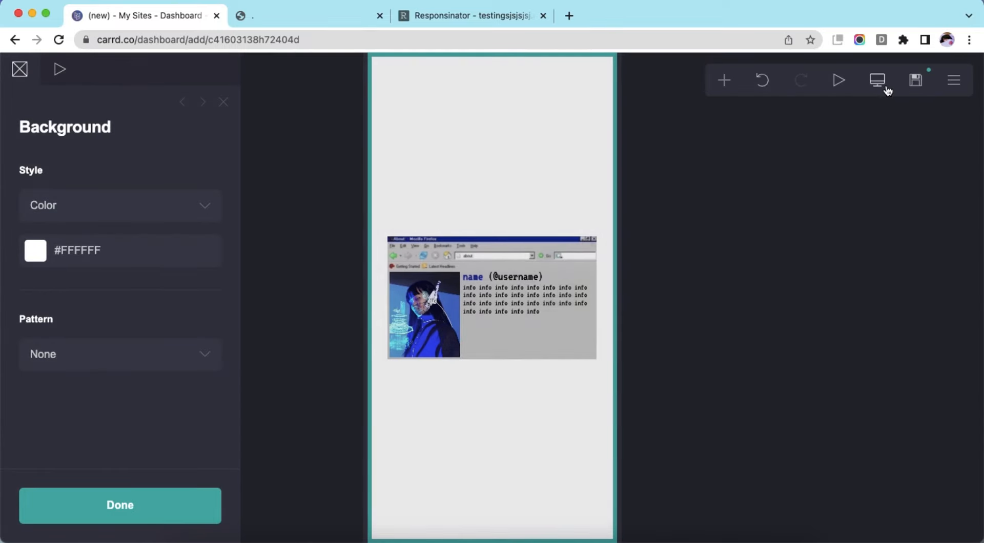
left_click(783, 258)
- Add a text element below the info paragraph reading "==MORE INFO== : [LINK](#) [LINK](#) [LINK](#) [LINK](#)"
left_click(722, 81)
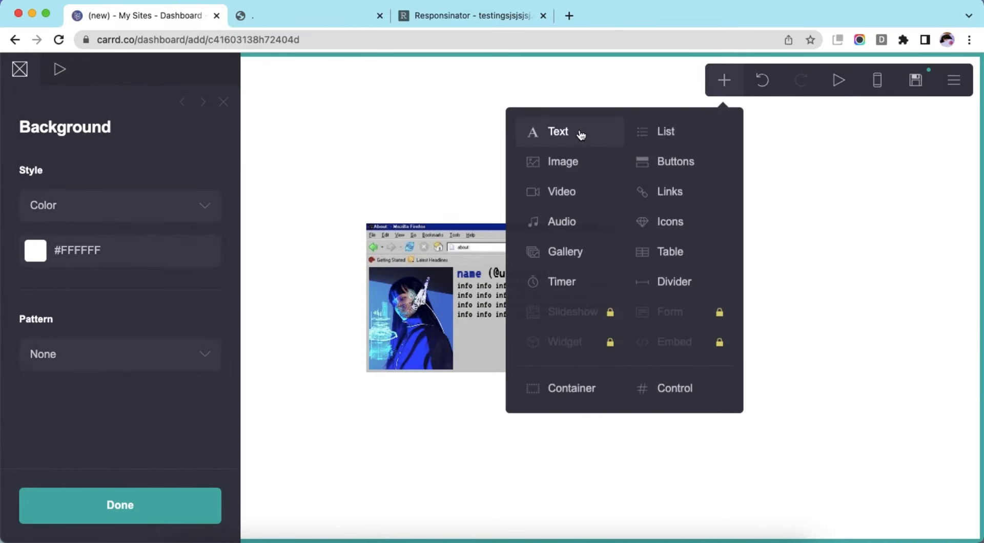
left_click(578, 136)
left_click_drag(461, 373, 527, 319)
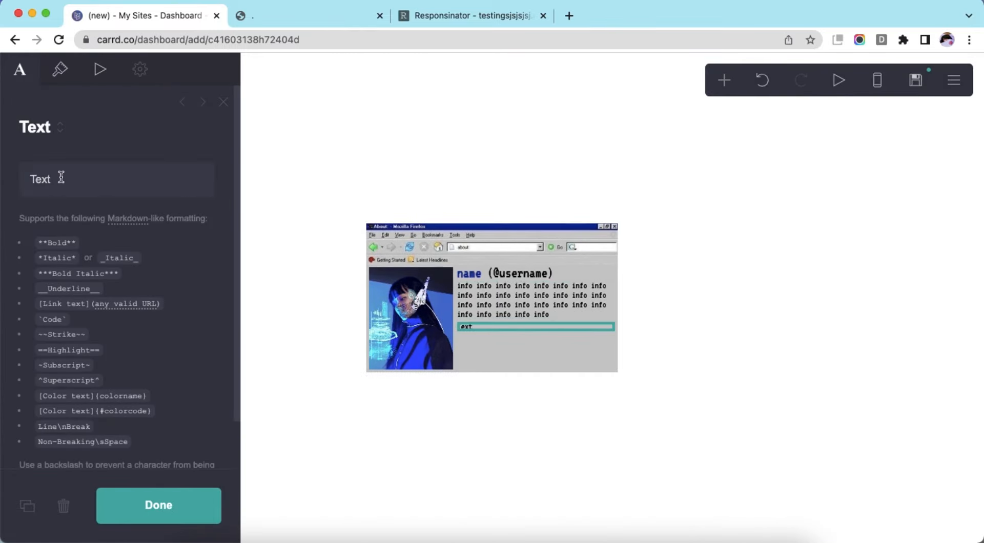
left_click_drag(60, 177, 3, 174)
type("==MORE INFO== : [LINK](#")
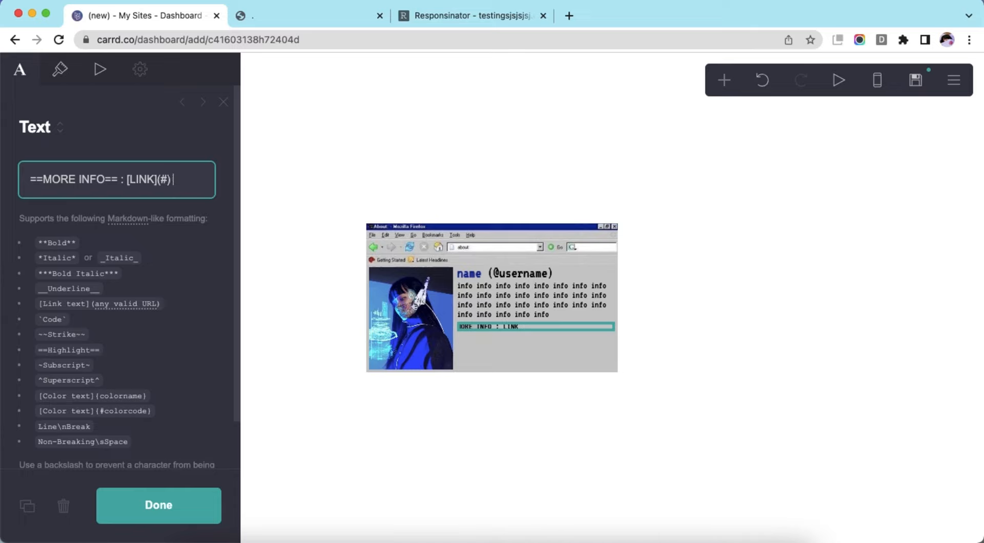
type(") [LINK](#) [LINK](#) [LINK](#")
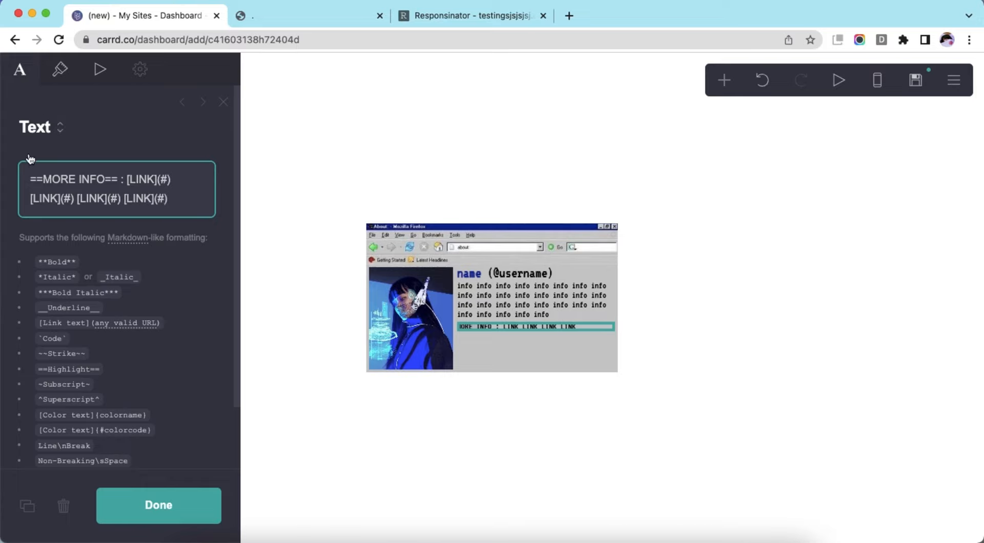
- Set the first highlight color of the MORE INFO text to #0B38B5
left_click(66, 77)
left_click(83, 353)
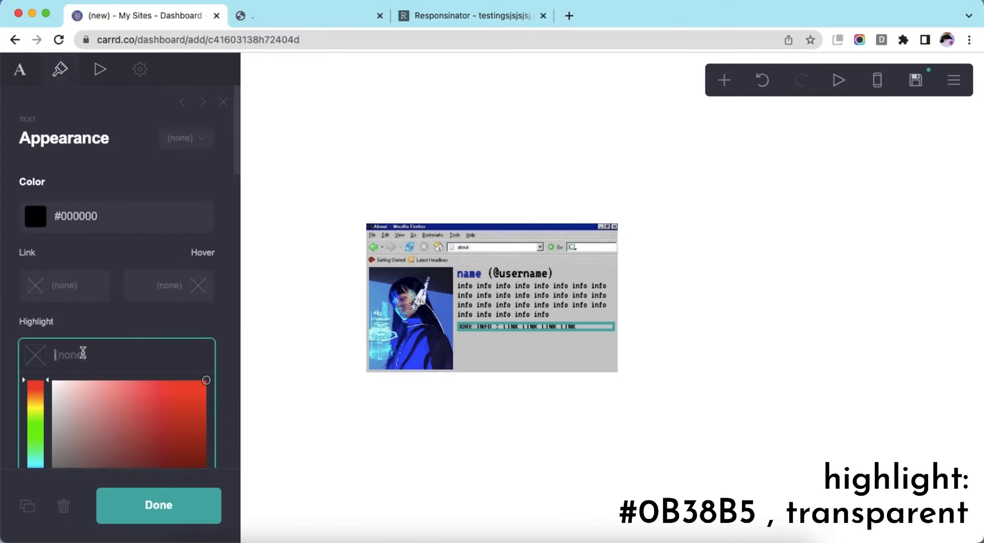
type("#0B38B5")
key("Return")
- Make the highlight background of the MORE INFO text transparent and check the page in mobile view
left_click(160, 354)
scroll(92, 358, "down", 3)
left_click(37, 452)
left_click(130, 218)
scroll(137, 287, "up", 3)
left_click(507, 467)
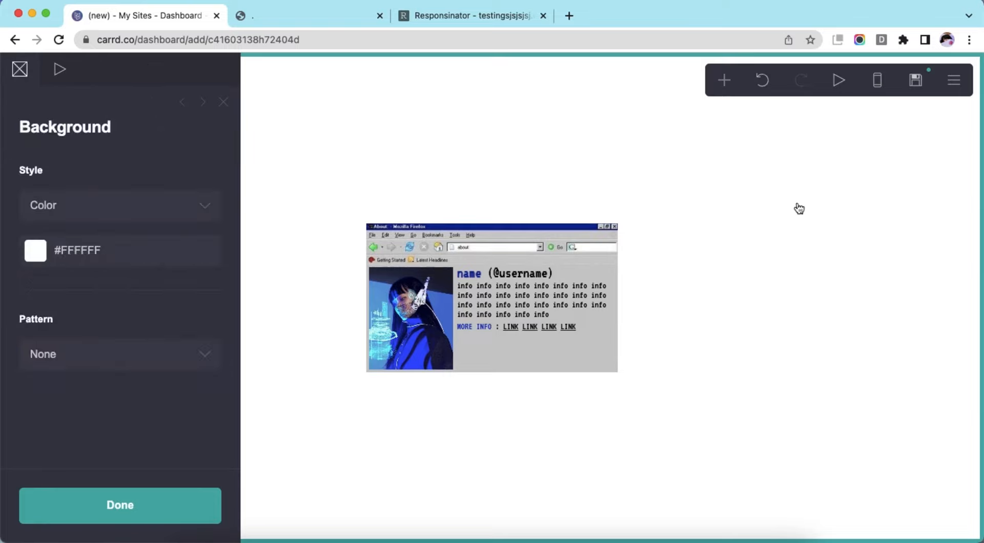
left_click(878, 84)
left_click(876, 82)
- Add a table and place it below the MORE INFO line in the right column
left_click(727, 84)
left_click(681, 258)
left_click_drag(501, 382, 521, 293)
- Clear the table's headings and replace its rows with a single cell reading "**LIKES**" followed by ten repetitions of "info"
left_click_drag(99, 265, 29, 204)
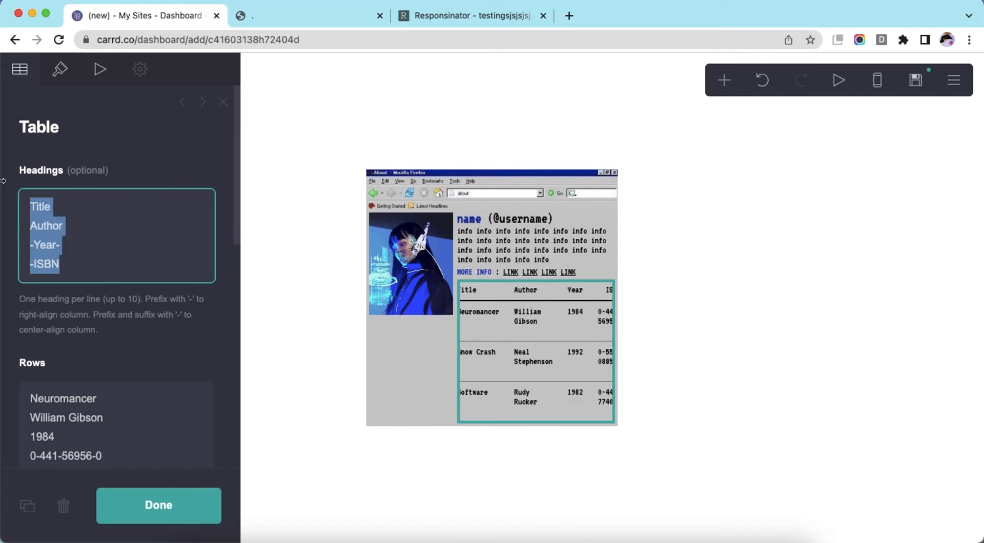
key("BackSpace")
right_click(145, 351)
left_click(178, 404)
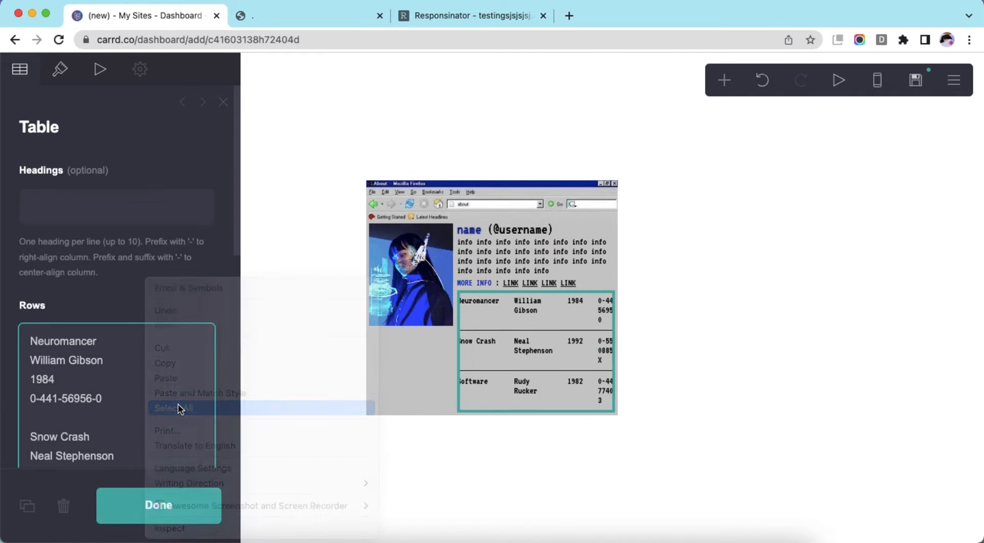
type("**LIKES** ")
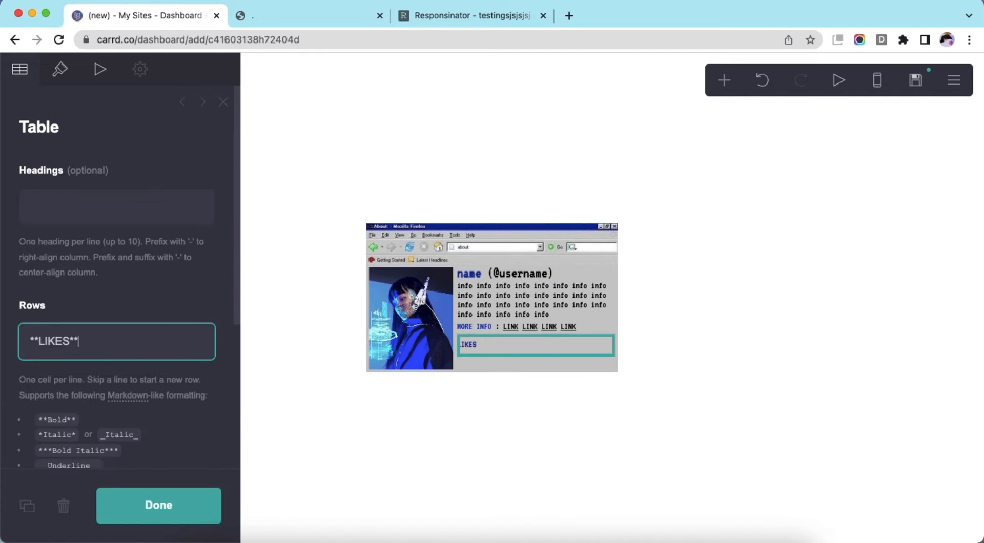
type("info info info info info info info info info info info info info info info info")
left_click_drag(111, 360, 134, 384)
key("BackSpace")
- Set the table's style to Grid and its padding to 0.125
left_click(59, 68)
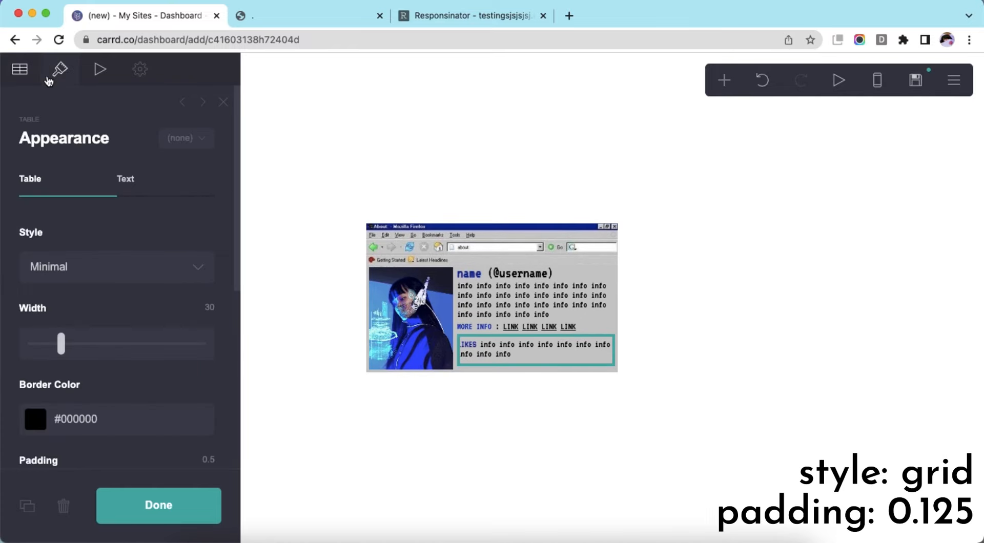
left_click(104, 259)
left_click(112, 282)
scroll(116, 287, "down", 5)
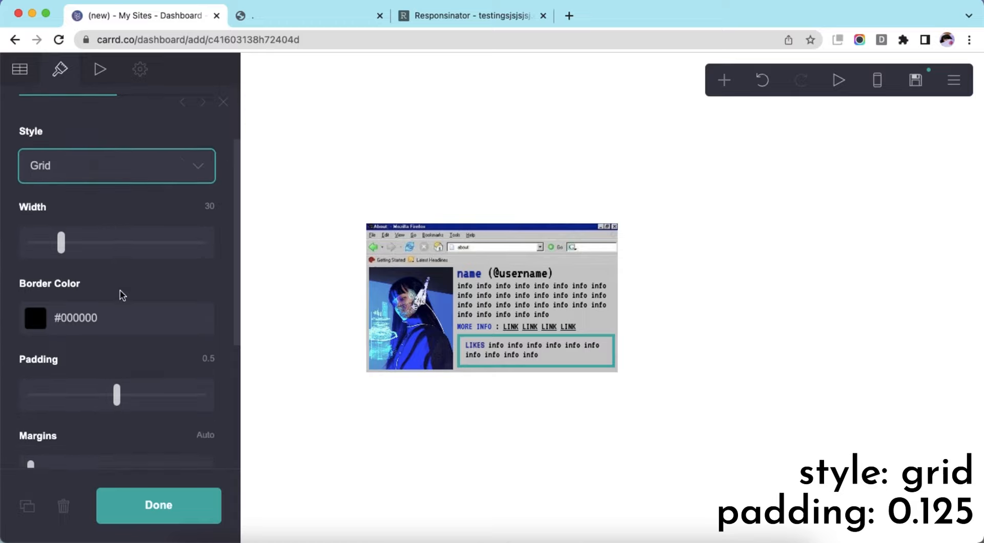
left_click(205, 274)
type("0.125")
key("Return")
- Set the bold text color of the LIKES table to #0B38B5
scroll(210, 277, "up", 5)
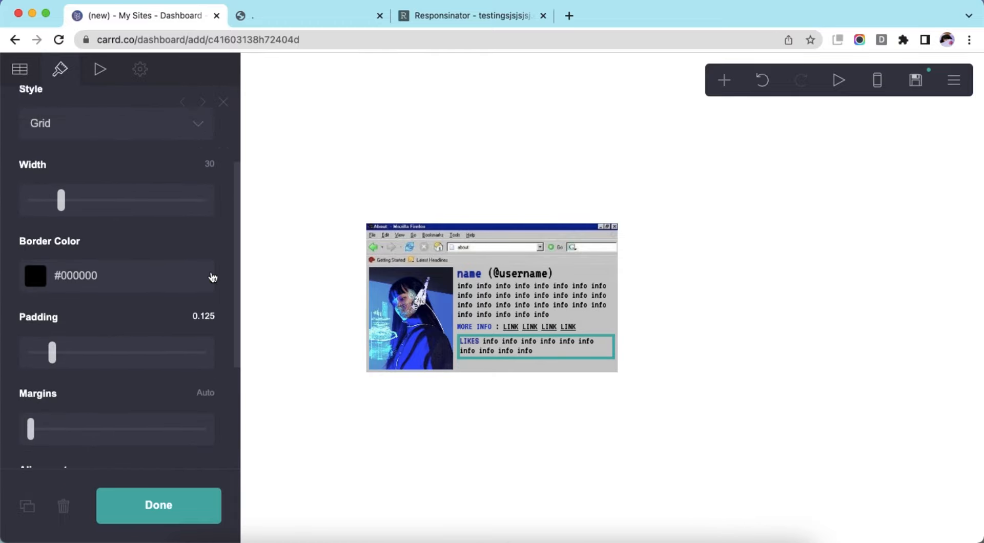
left_click(190, 185)
left_click(155, 336)
type("0B")
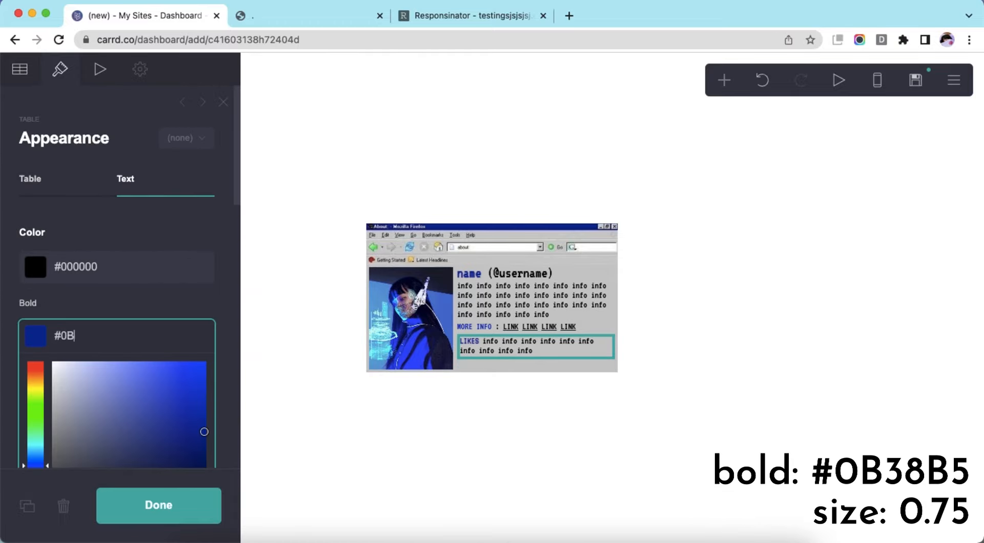
type("38B5")
key("Return")
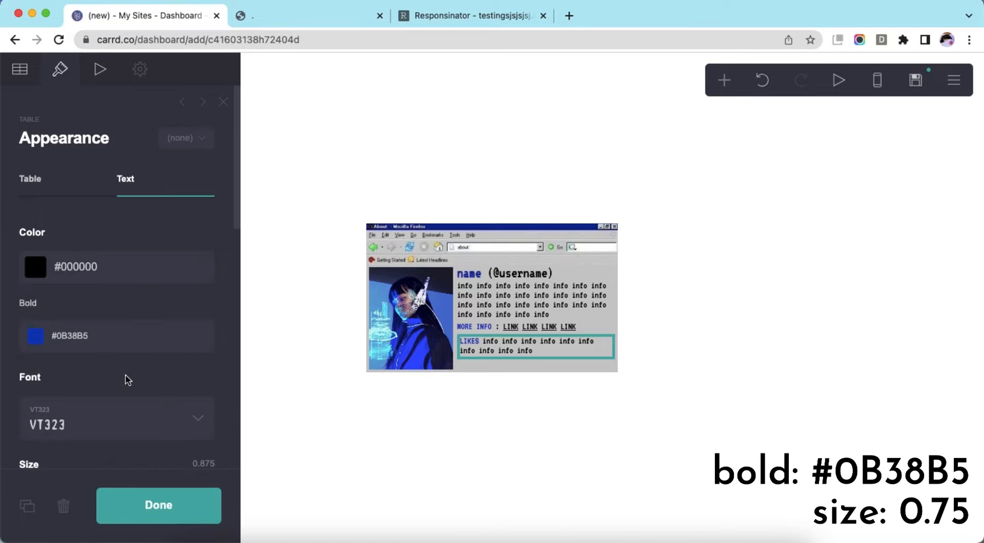
- Set the table's text size to 0.75 and check the page in mobile view
scroll(127, 379, "down", 2)
left_click(203, 377)
key("BackSpace")
type("0.75")
key("Return")
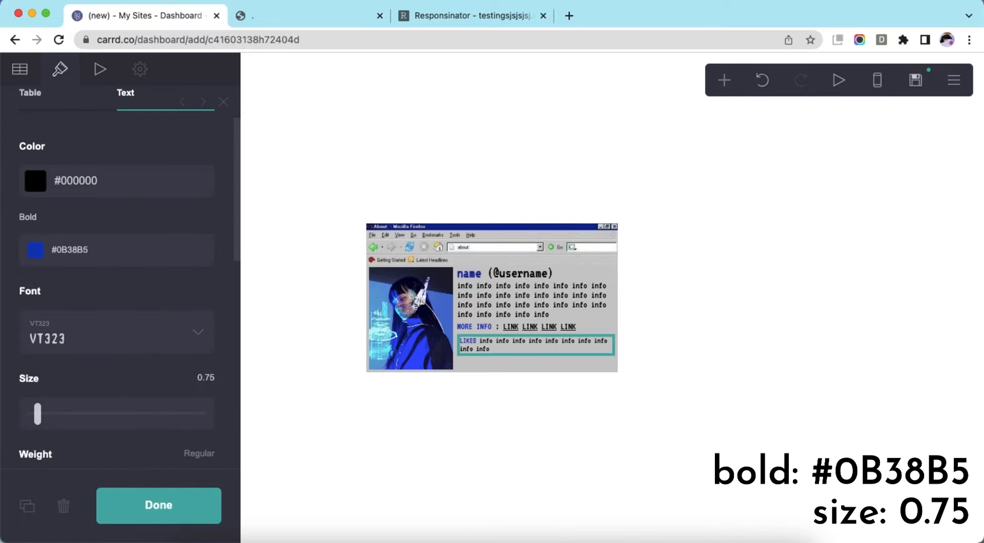
scroll(132, 374, "down", 10)
left_click(845, 230)
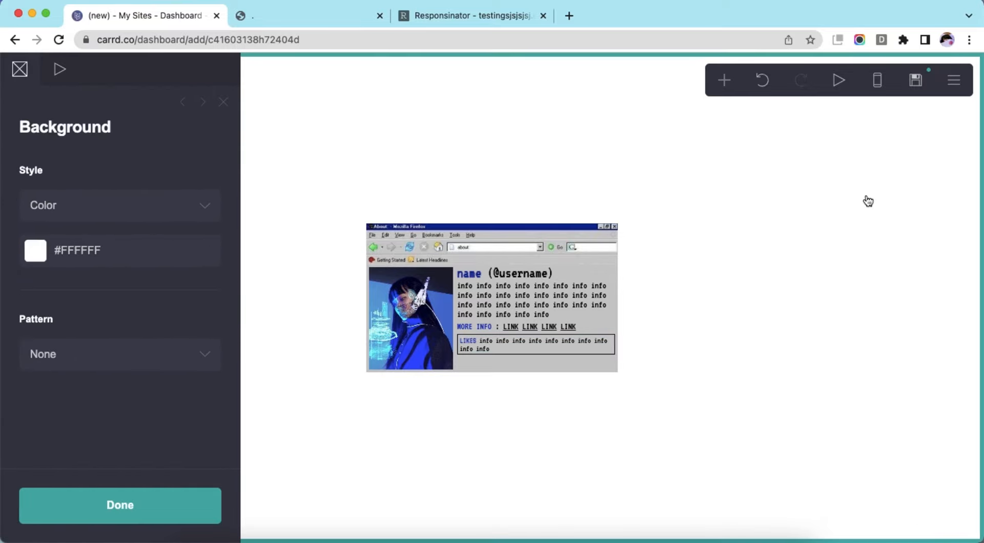
left_click(872, 83)
left_click(872, 83)
- Add a text element below the LIKES table reading "[LINK](#) | [LOAD MORE](#extra) | ib carrdcow!"
left_click(724, 79)
left_click(568, 143)
left_click_drag(465, 376, 505, 353)
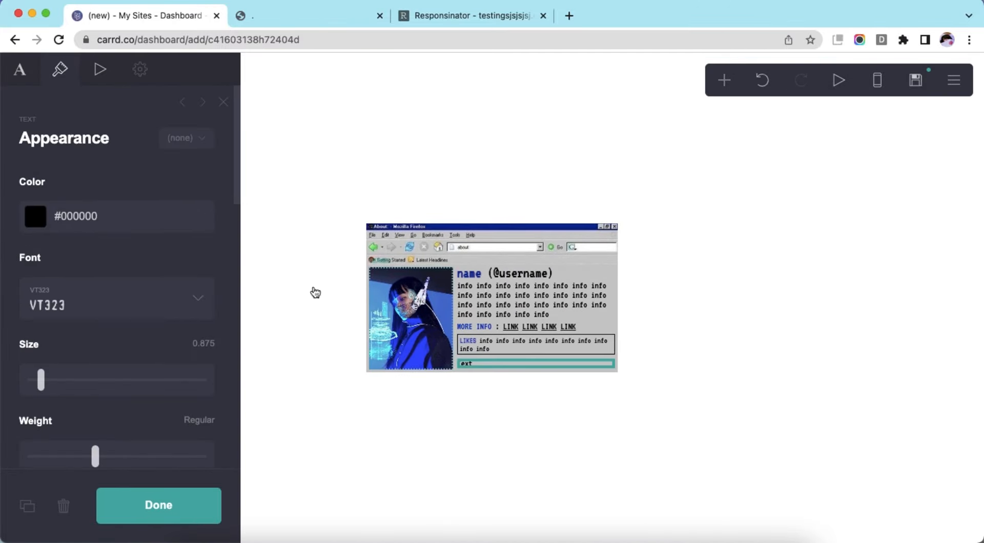
left_click(24, 68)
double_click(38, 177)
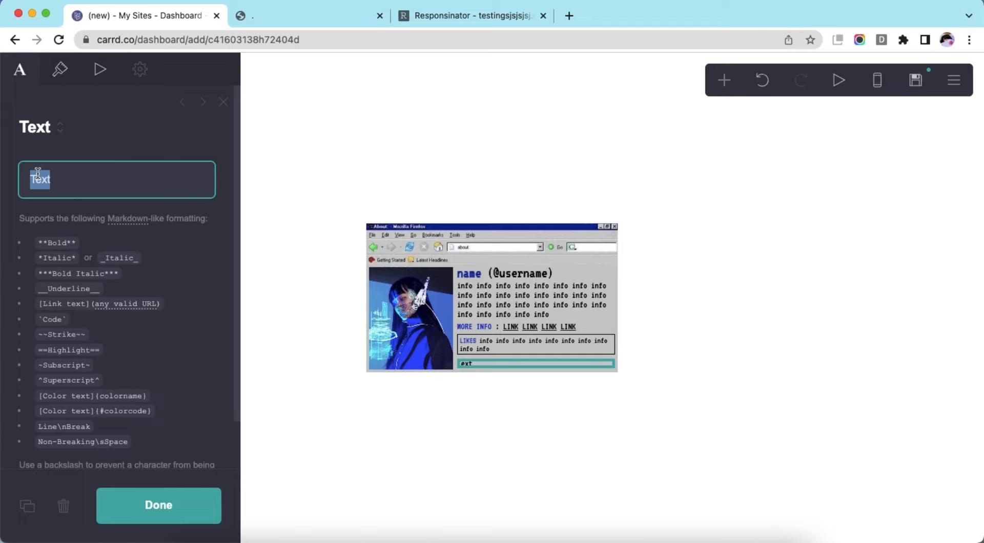
key("BackSpace")
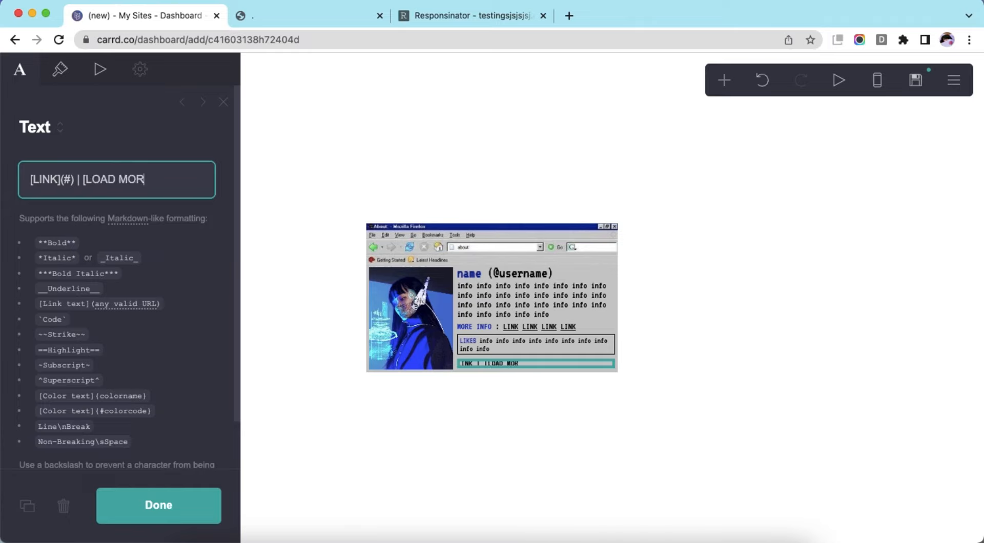
type("a) | ib carrdcow!")
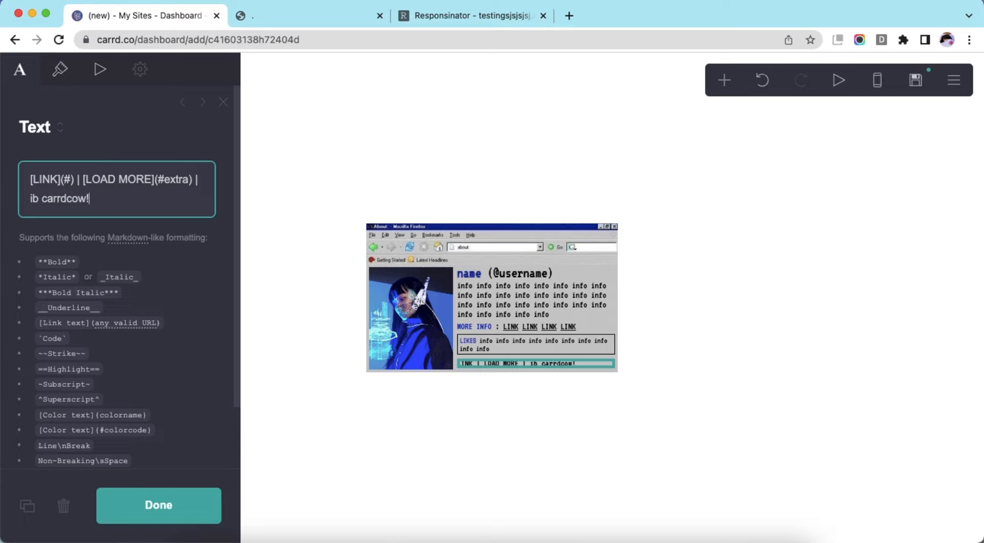
- Set the color of the LINK | LOAD MORE text to #0B38B5
left_click(59, 69)
double_click(138, 221)
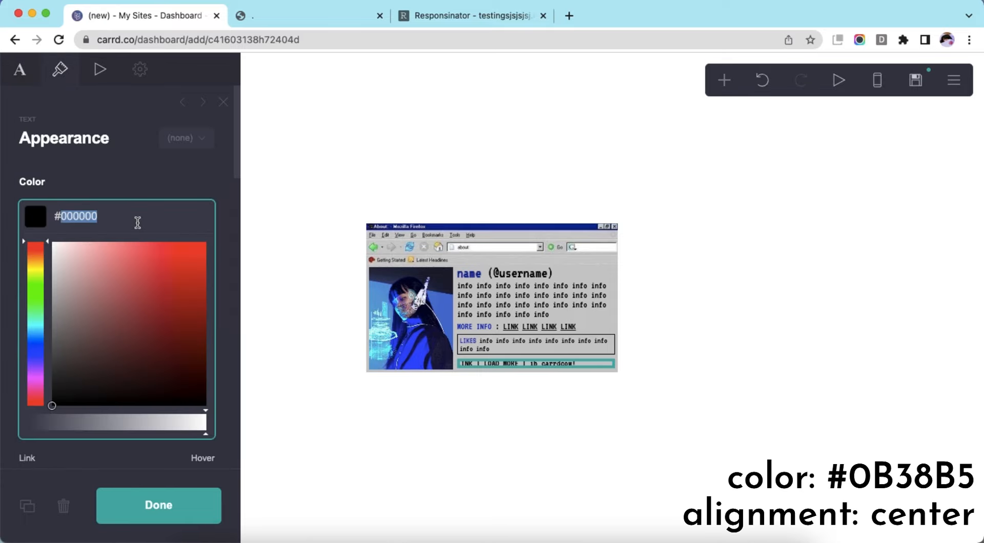
type("0B38B5")
key("Return")
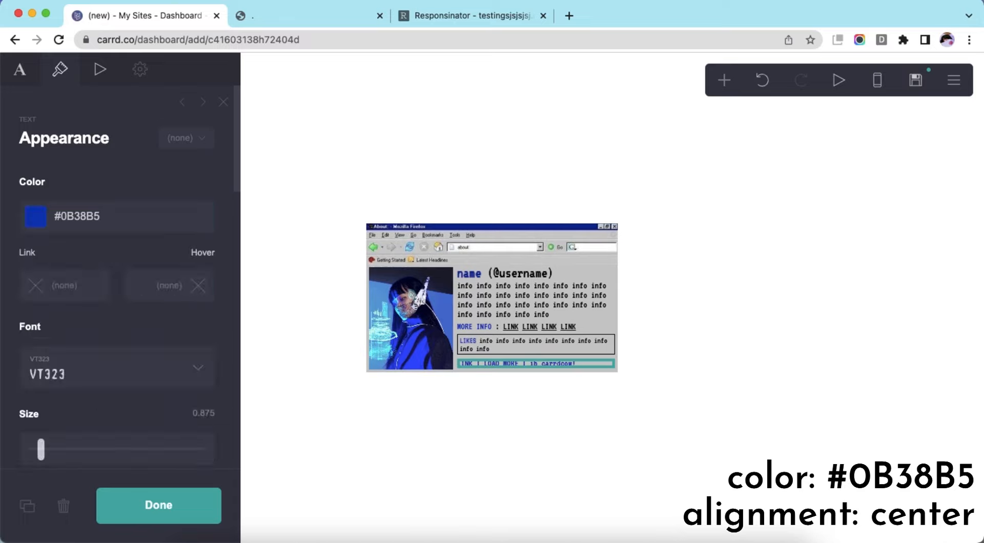
- Center-align the LINK | LOAD MORE text and check the page in mobile view
scroll(165, 286, "down", 10)
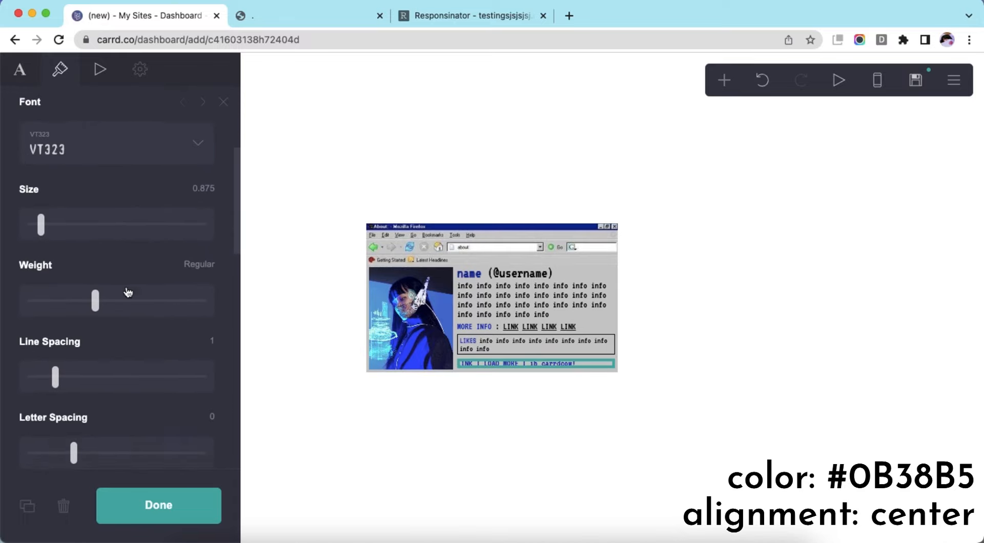
scroll(128, 292, "down", 6)
left_click(123, 335)
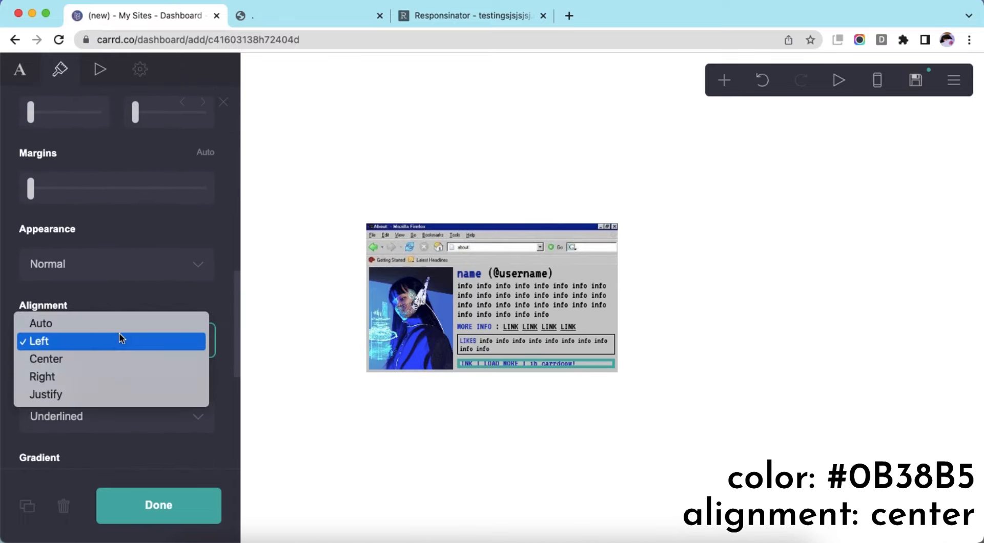
left_click(132, 365)
scroll(134, 370, "down", 5)
left_click(505, 454)
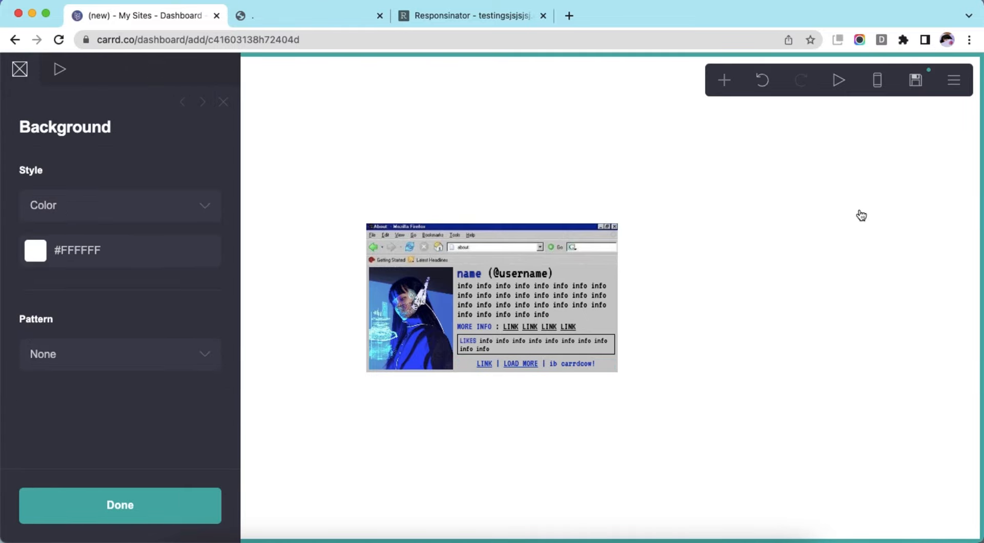
left_click(871, 90)
left_click(870, 91)
- Add a control below the browser-window container and make it a header marker
left_click(724, 81)
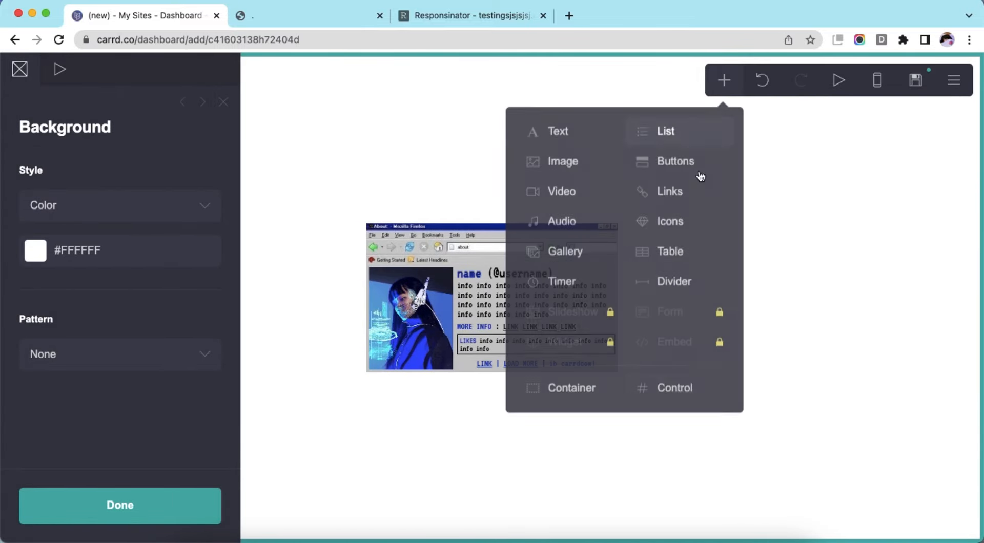
left_click(665, 387)
left_click(158, 210)
left_click(152, 222)
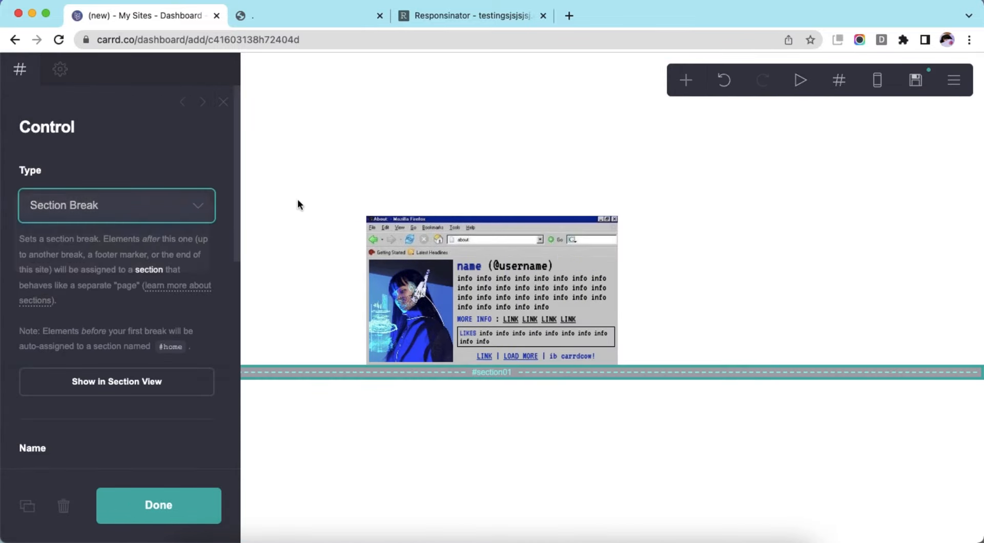
- Add a section break control below the header marker with the Hide footer option enabled
left_click(724, 80)
left_click(665, 389)
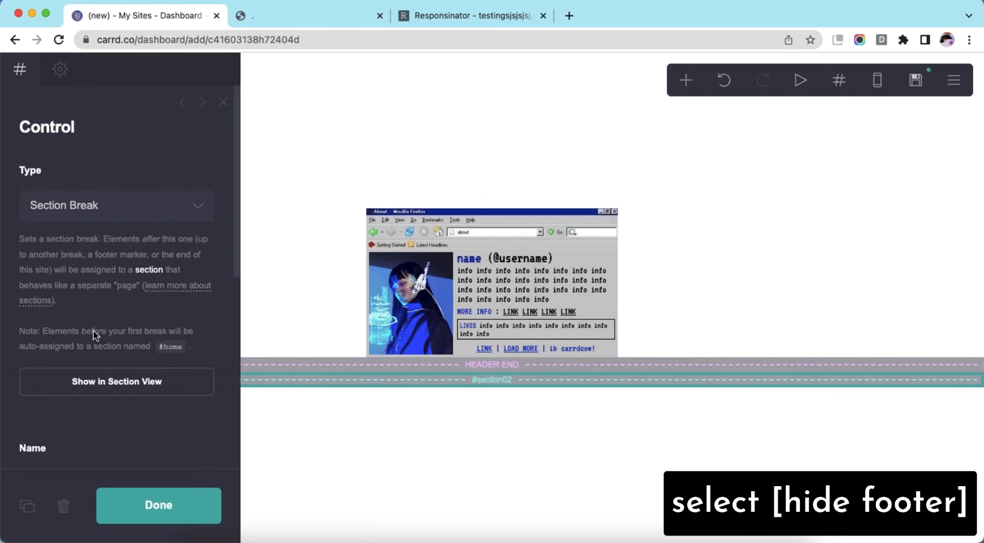
scroll(113, 331, "down", 4)
scroll(112, 332, "down", 3)
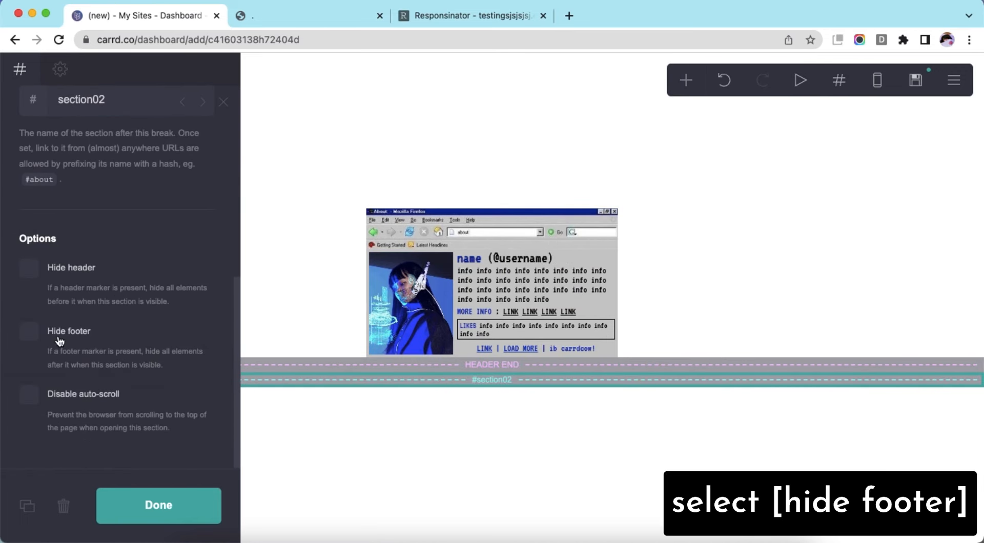
left_click(31, 336)
left_click(477, 448)
- Add a container below the section break and set its type to Columns with two equal columns
left_click(677, 88)
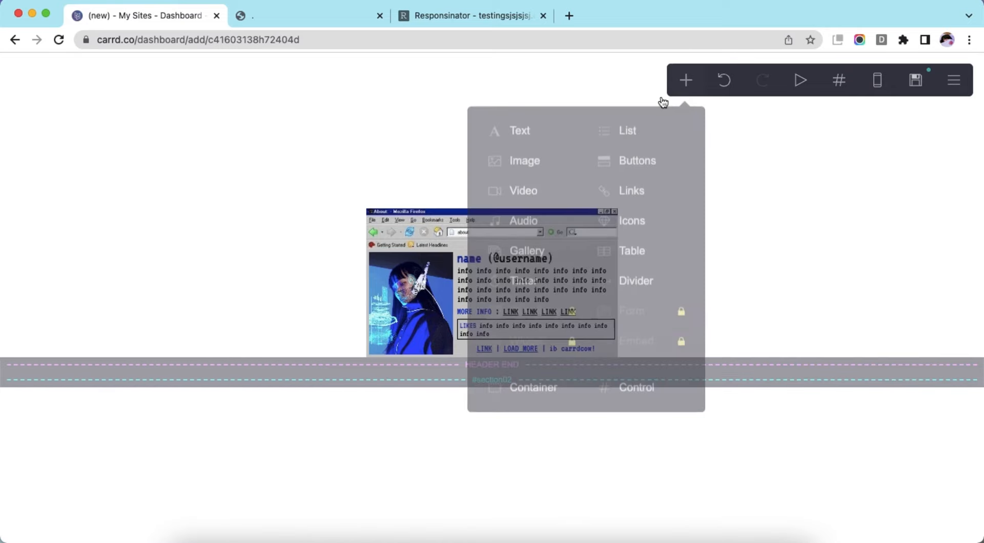
left_click(533, 387)
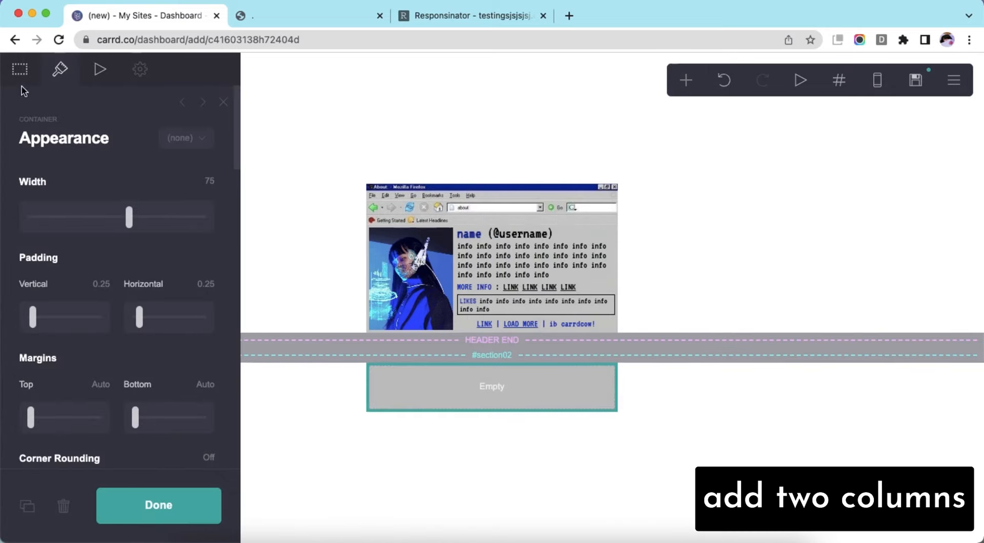
left_click(23, 82)
left_click(79, 205)
left_click(77, 222)
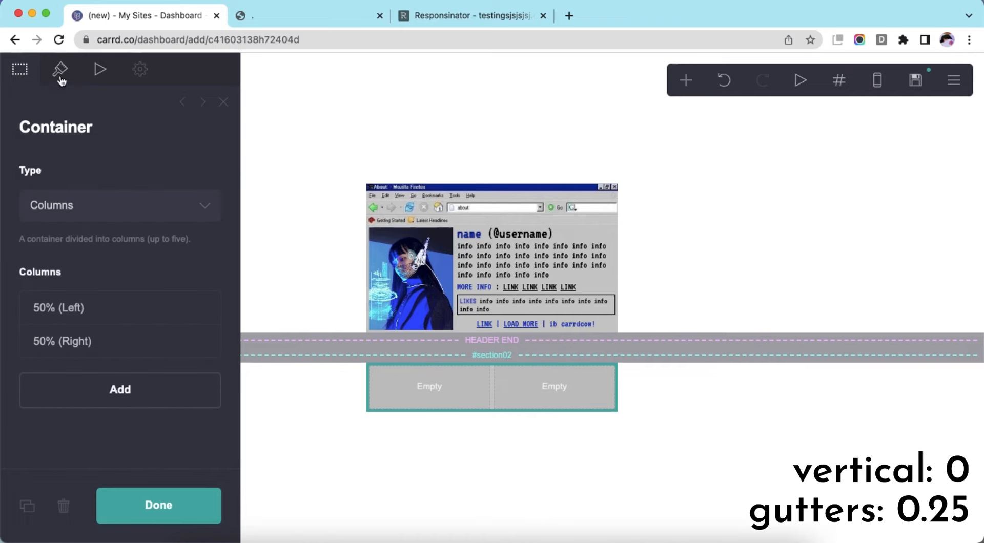
- Set the new container's vertical padding to 0 and its gutters to 0.25
left_click(60, 72)
left_click(105, 283)
type("0")
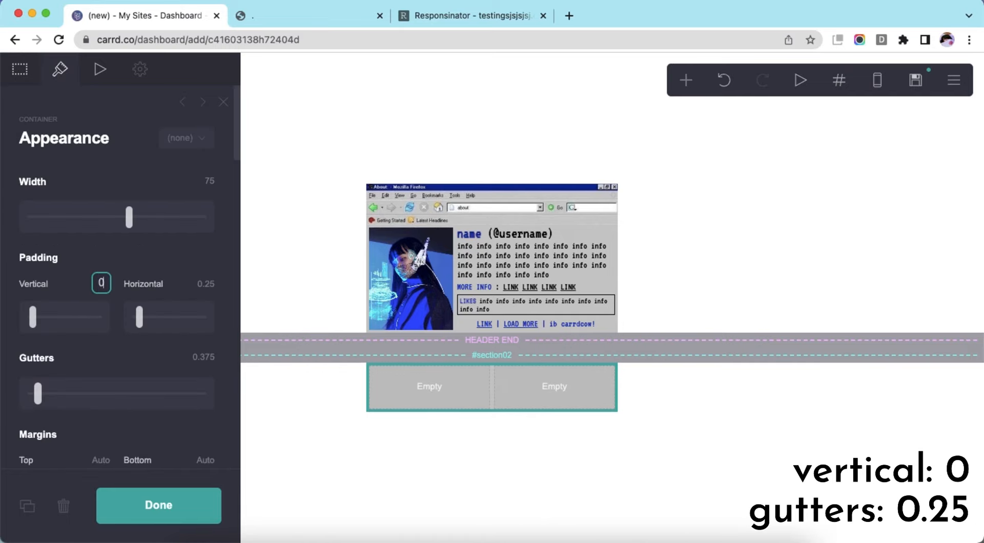
key("Return")
left_click(207, 361)
type("0.25")
key("Return")
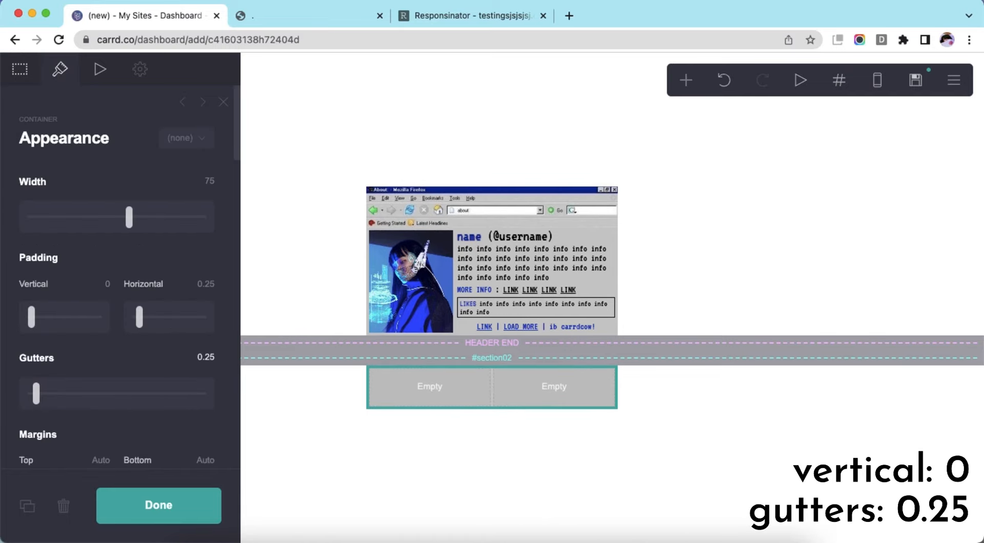
- Set the two-column container's content spacing to 0 and its background color to #FFFFFF
scroll(146, 359, "down", 3)
scroll(147, 358, "down", 6)
left_click(207, 309)
type("0")
key("Return")
scroll(89, 348, "down", 3)
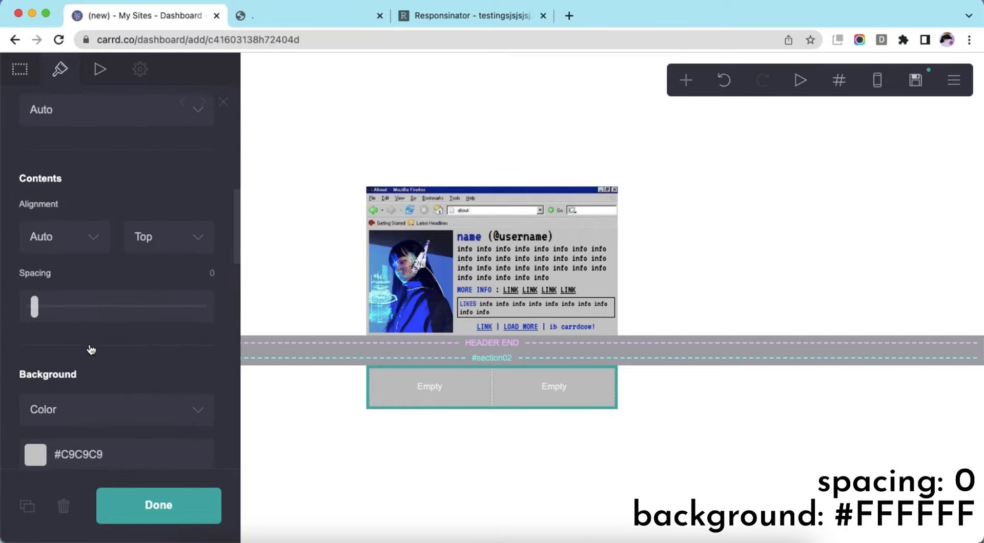
left_click(139, 339)
left_click_drag(66, 366, 19, 328)
left_click(101, 259)
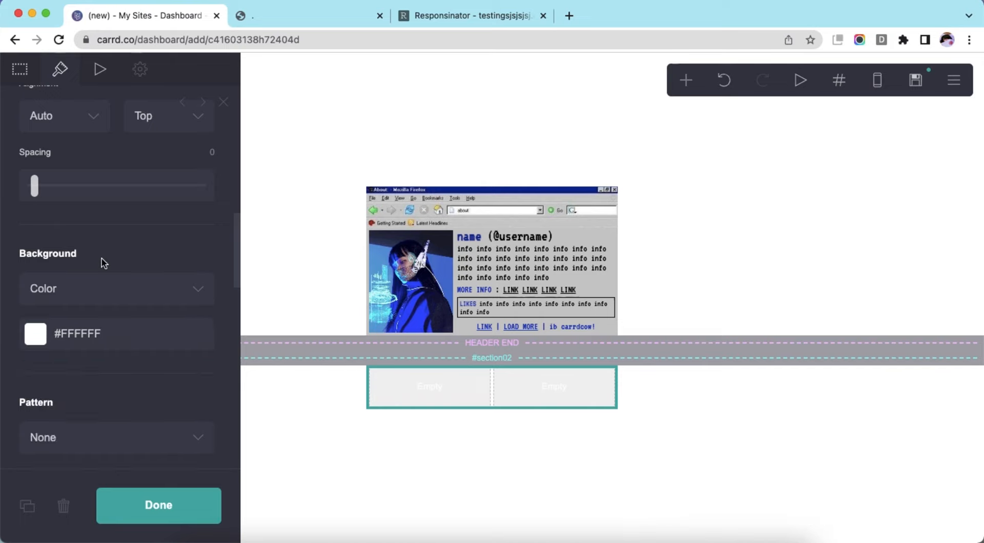
- Give the two-column container a #C9C9C9 border of width 3 on the sides and bottom only, without the top edge
scroll(117, 363, "down", 4)
left_click(115, 351)
type("#C9C9C9")
key("Return")
scroll(92, 293, "down", 2)
left_click(102, 284)
type("3")
left_click(60, 361)
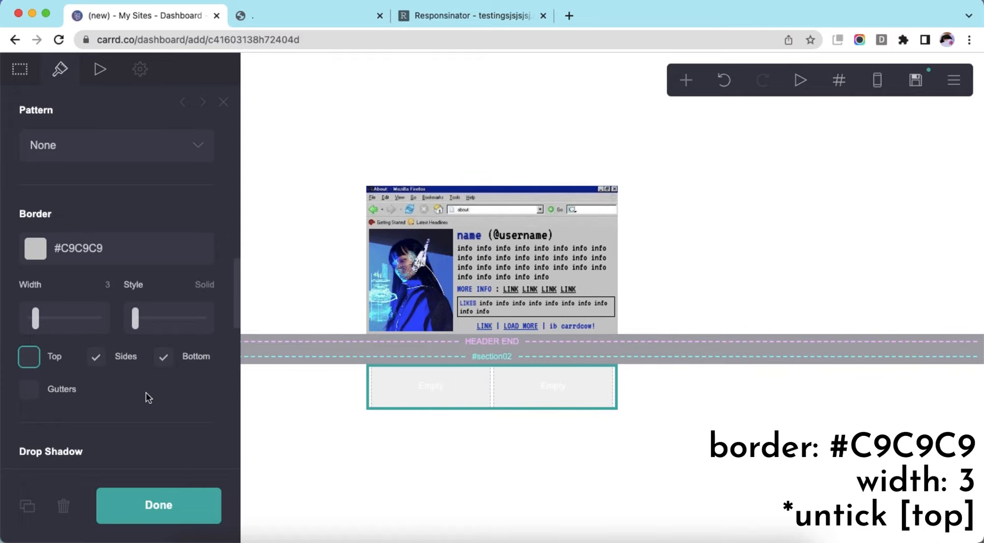
left_click(448, 456)
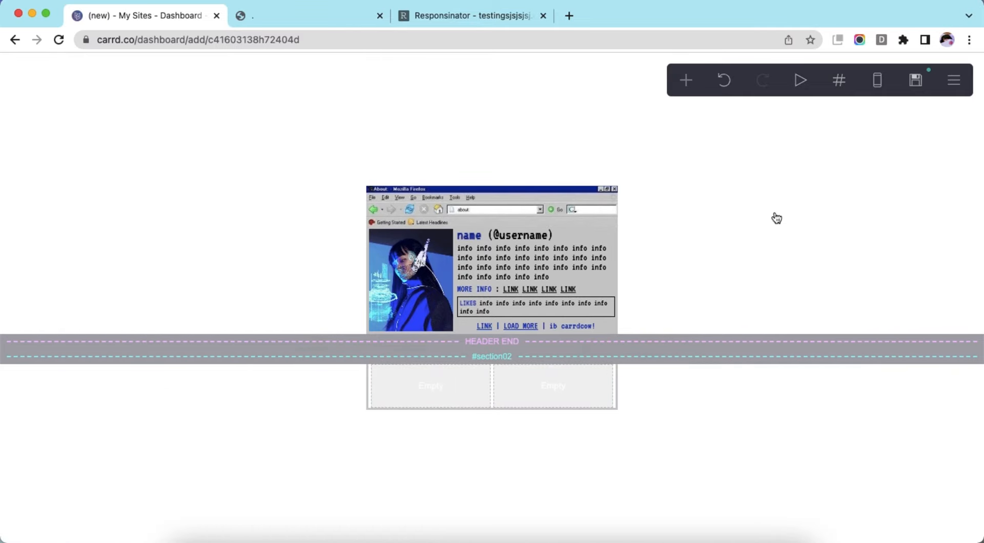
- Add a text element in the left column of the new container reading "before you follow!"
left_click(687, 82)
left_click(519, 131)
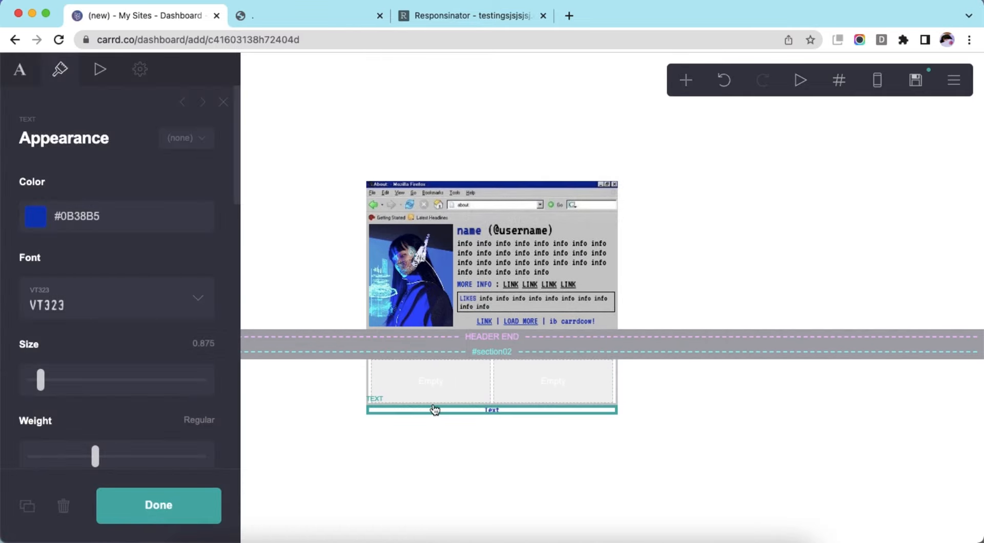
left_click_drag(435, 411, 427, 385)
left_click(17, 82)
left_click_drag(66, 184, 7, 191)
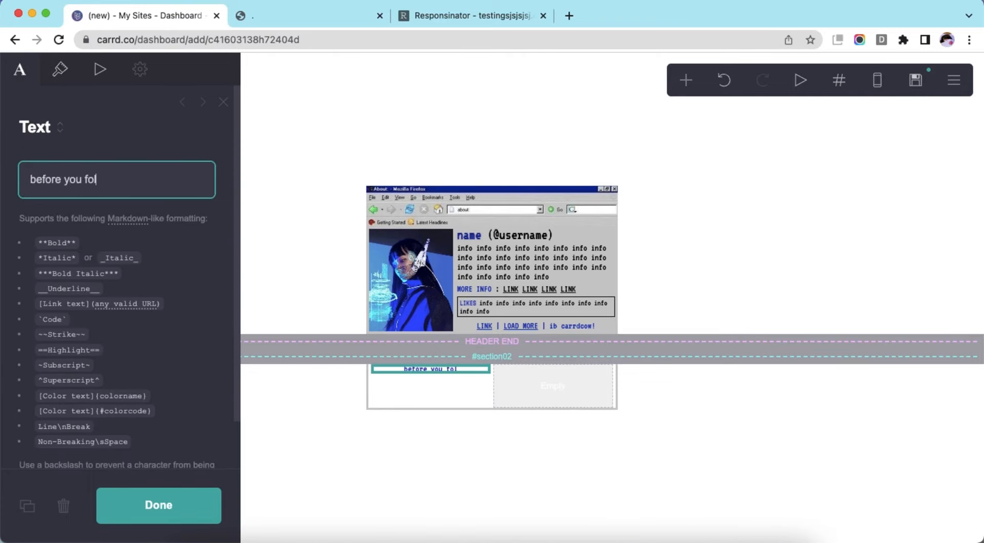
- Set the "before you follow!" heading's size to 1.375 and its alignment to left
left_click(62, 80)
scroll(138, 272, "down", 2)
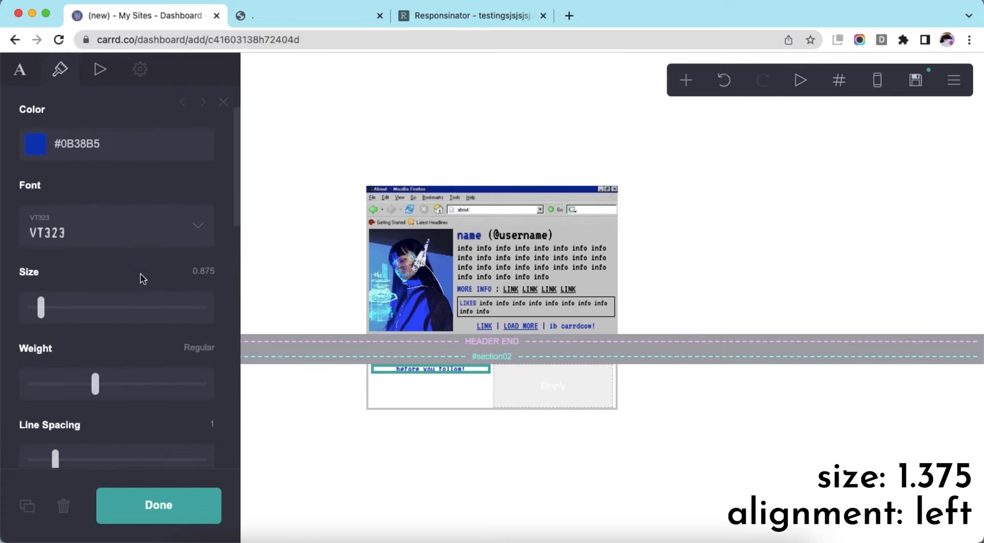
left_click(205, 271)
type("1.375")
key("Return")
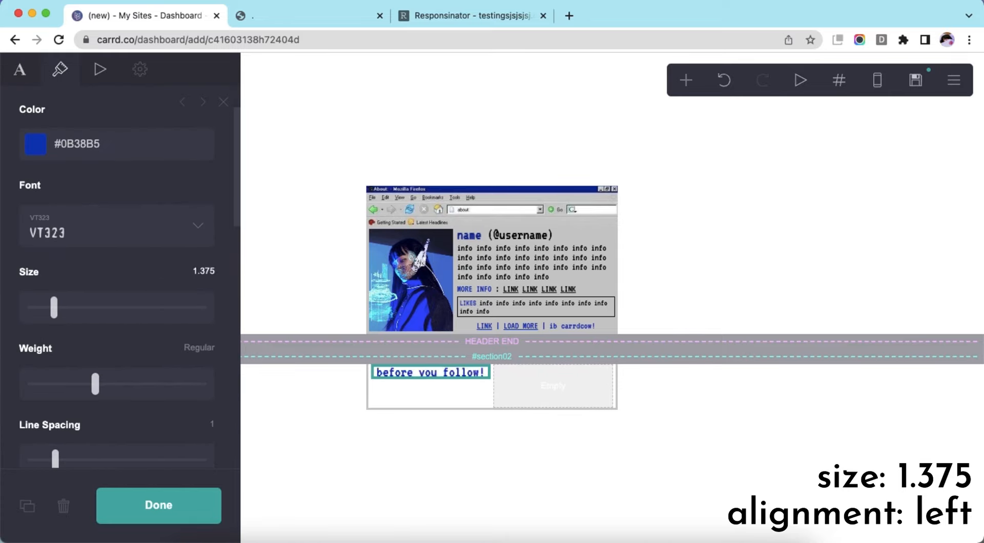
scroll(138, 318, "down", 10)
left_click(106, 238)
left_click(127, 208)
scroll(153, 283, "down", 5)
left_click(380, 438)
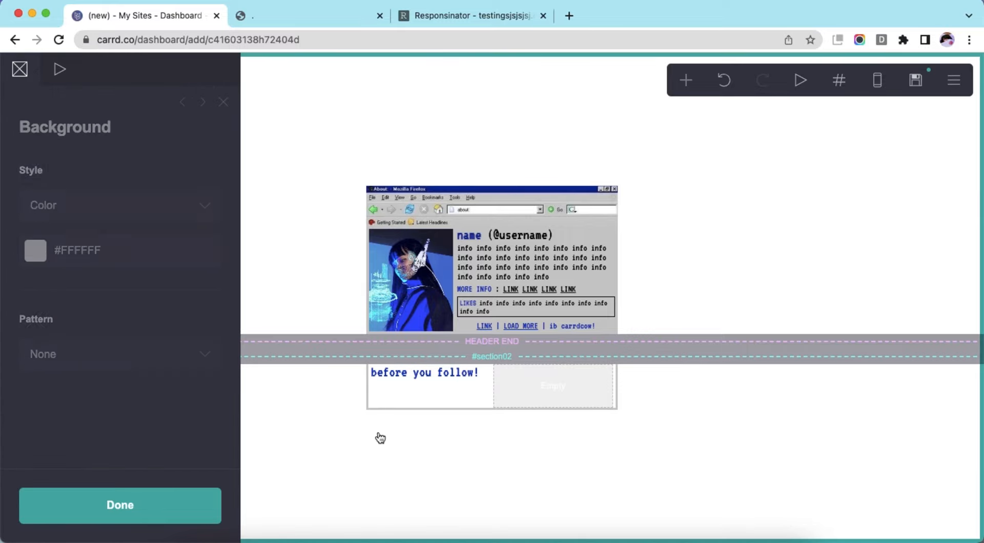
- Add a text element of repeated "info" words below the "before you follow!" heading, wrapping a middle stretch in == highlight markers
left_click(684, 81)
left_click(540, 136)
left_click_drag(407, 412, 412, 379)
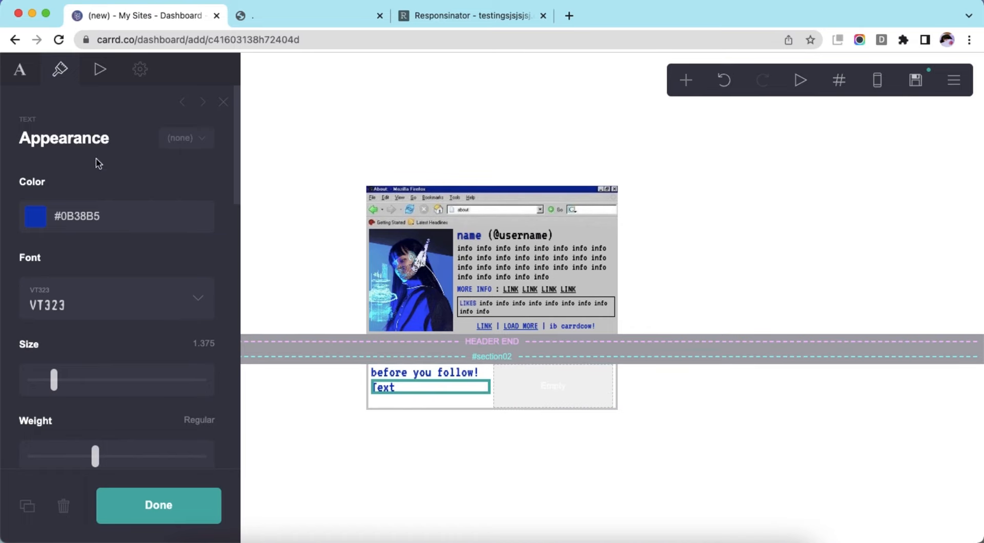
left_click(33, 84)
type("info info info info info info info info info info info info info info info info info info info info info info info info info info info info info info info info info info info info info info info info info info info info info info info info ")
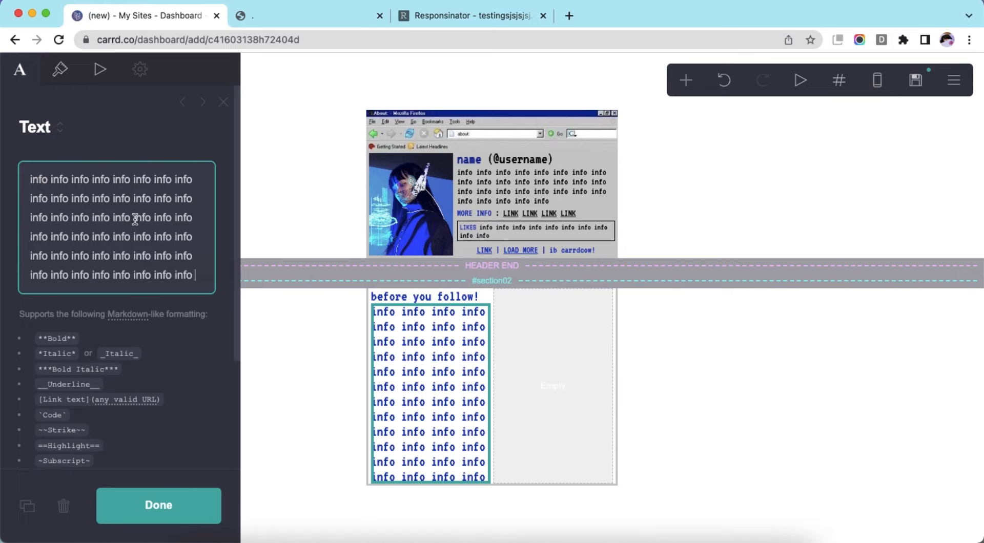
type("==")
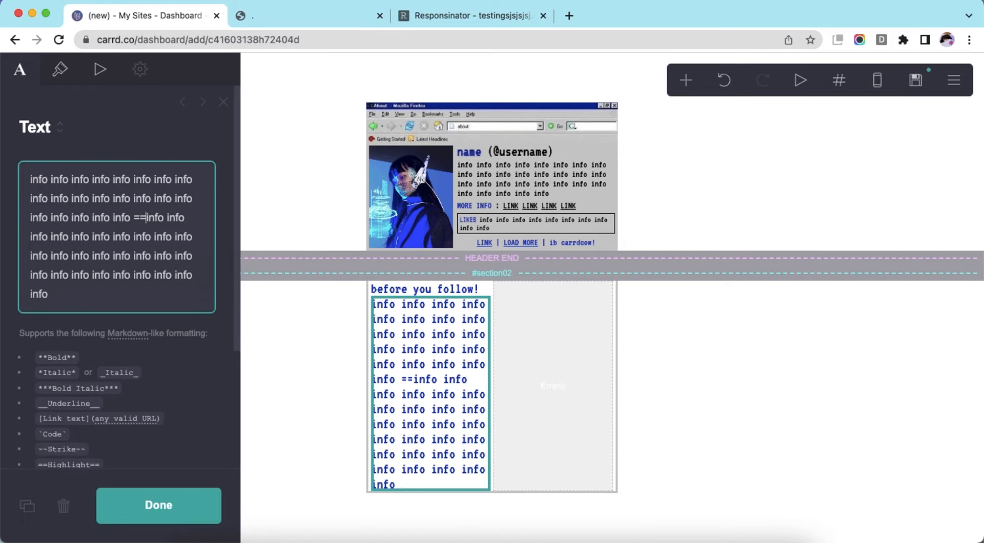
left_click(133, 236)
type("==")
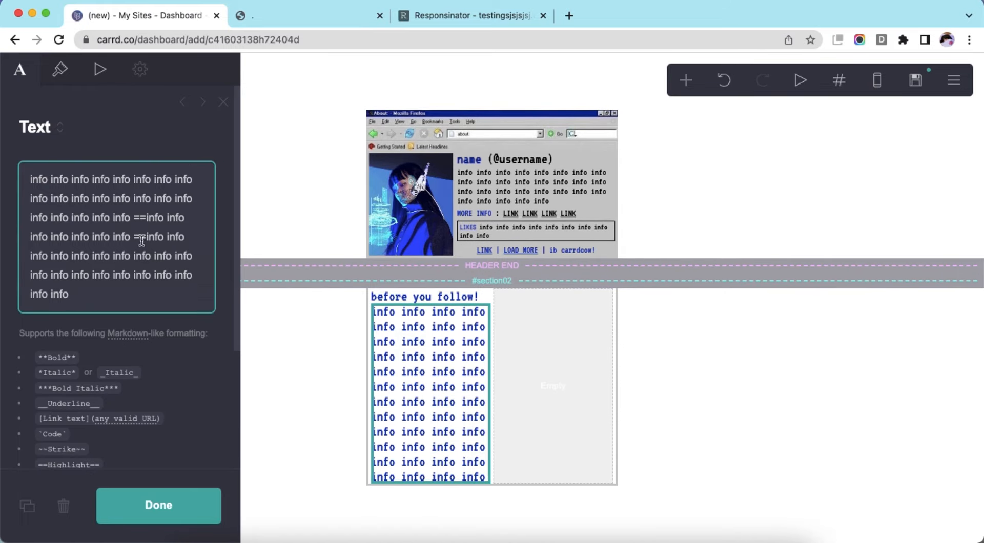
- Set the info paragraph's color to #000000 and its size to 0.875
left_click(60, 70)
left_click(118, 209)
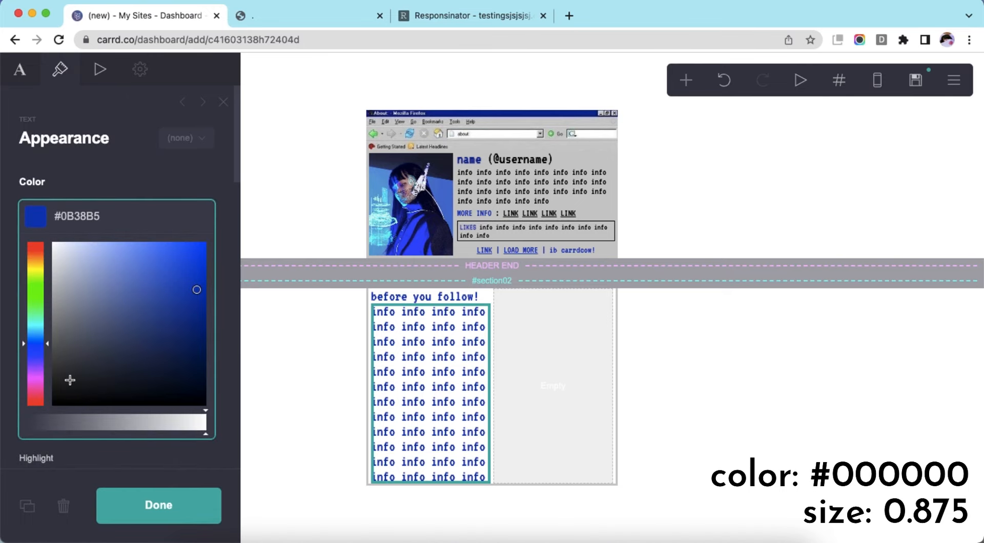
left_click_drag(69, 380, 4, 428)
left_click(103, 177)
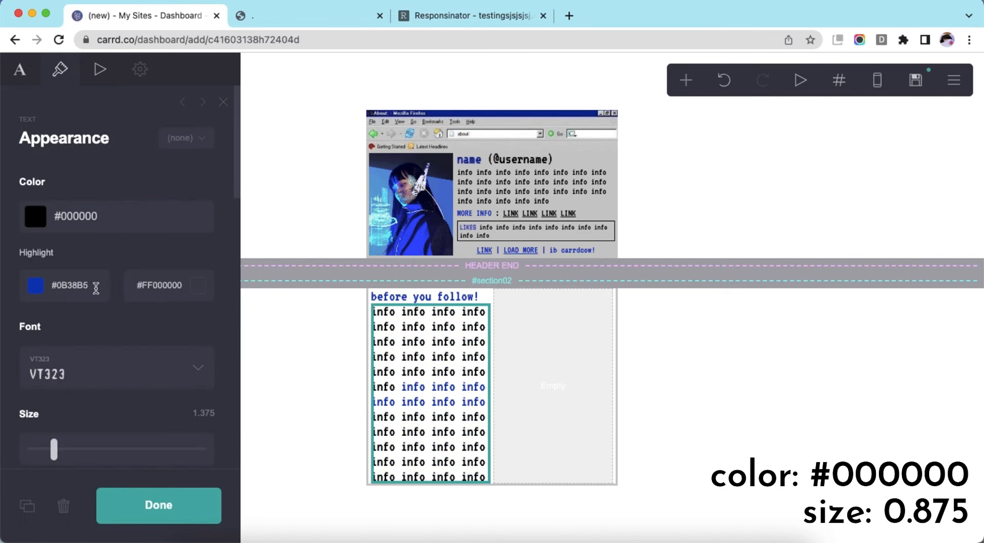
scroll(127, 332, "down", 3)
left_click(203, 304)
type(".9")
key("Return")
scroll(142, 348, "down", 10)
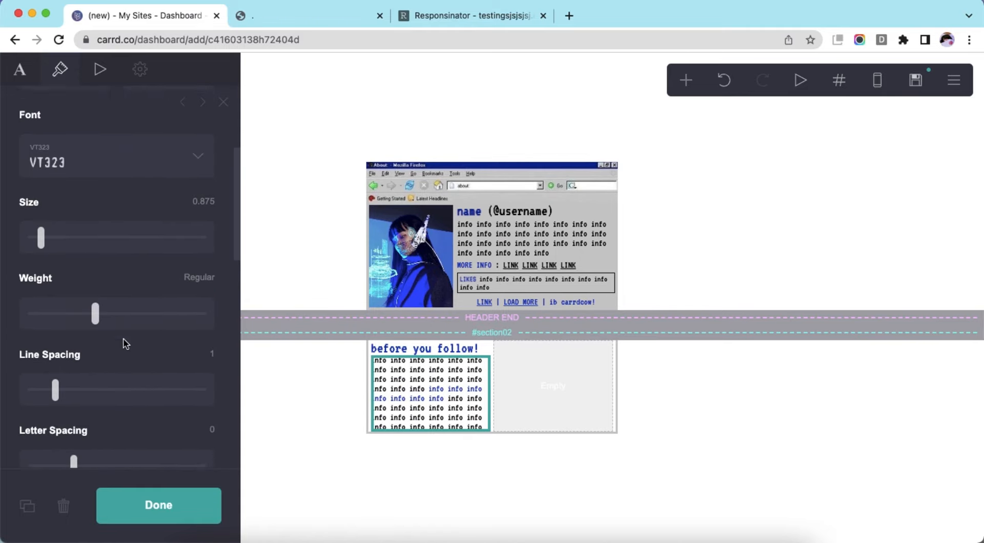
left_click(808, 384)
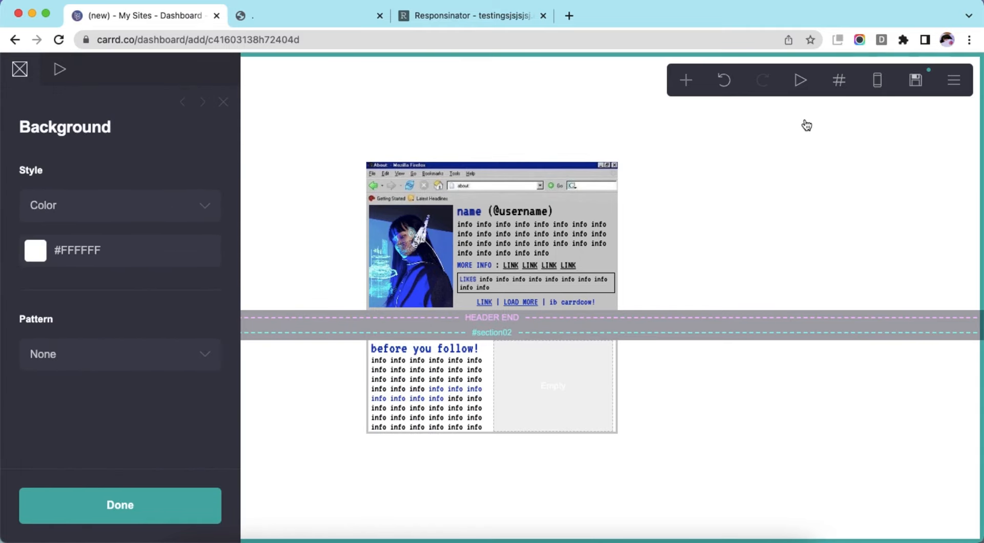
left_click(876, 80)
left_click(877, 80)
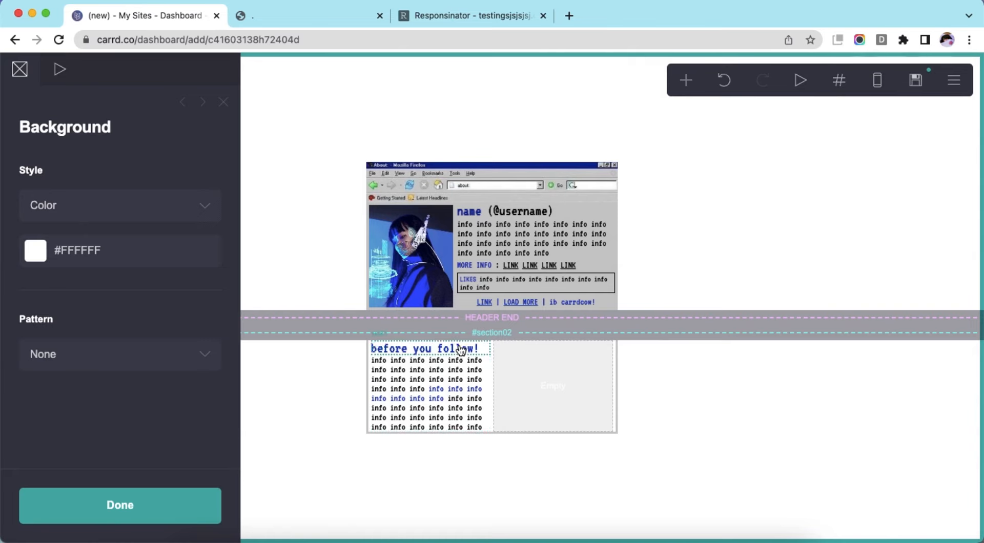
- Duplicate the "before you follow!" heading into the empty right column and change its text to "do not follow ..."
left_click(424, 348)
left_click(27, 506)
left_click_drag(422, 357, 538, 352)
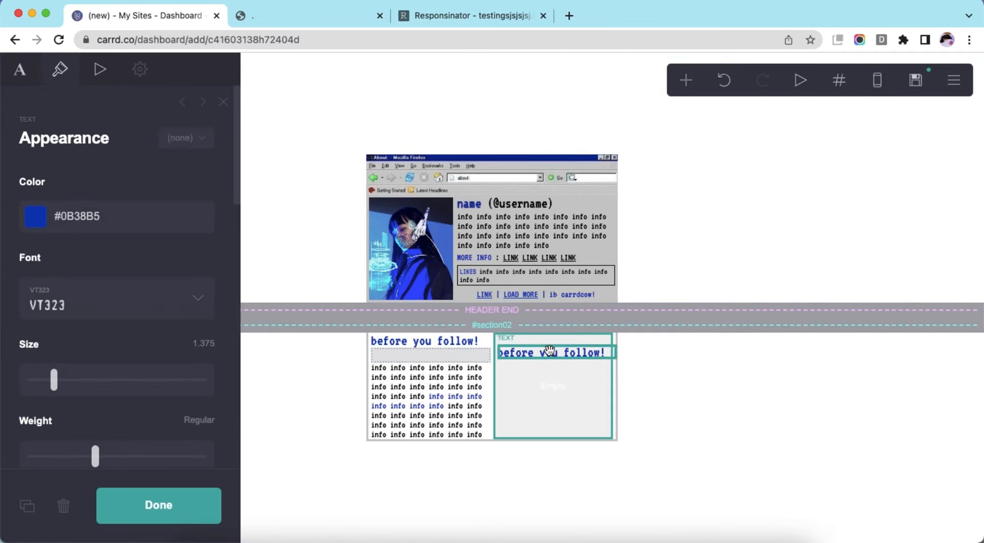
left_click(19, 69)
left_click_drag(116, 179, 1, 176)
type("do not follow ...")
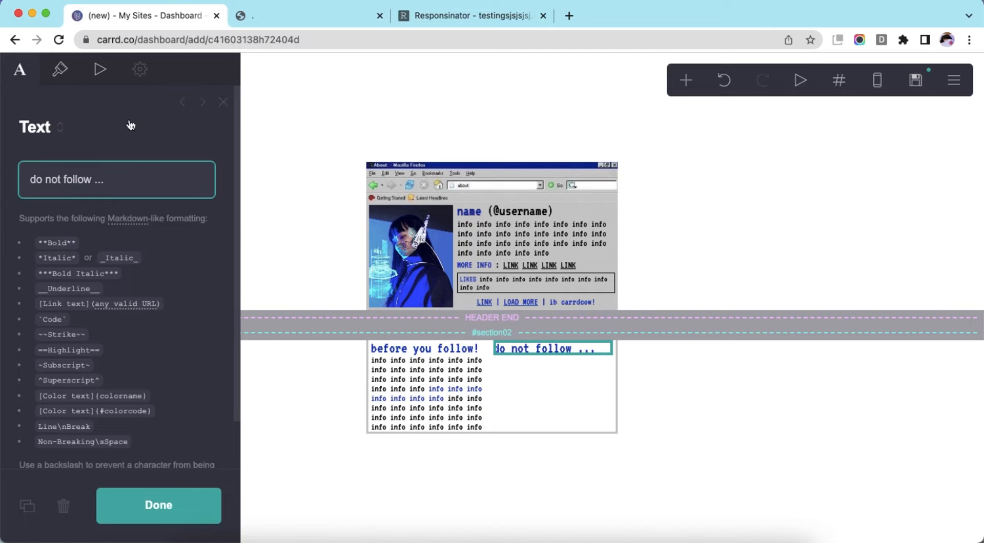
- Set the alignment of the "do not follow ..." heading to right
left_click(60, 69)
scroll(102, 256, "down", 10)
scroll(98, 293, "down", 5)
left_click(105, 213)
left_click(126, 247)
- Duplicate the info paragraph into the right column under "do not follow ..." and align the copy right
left_click(423, 402)
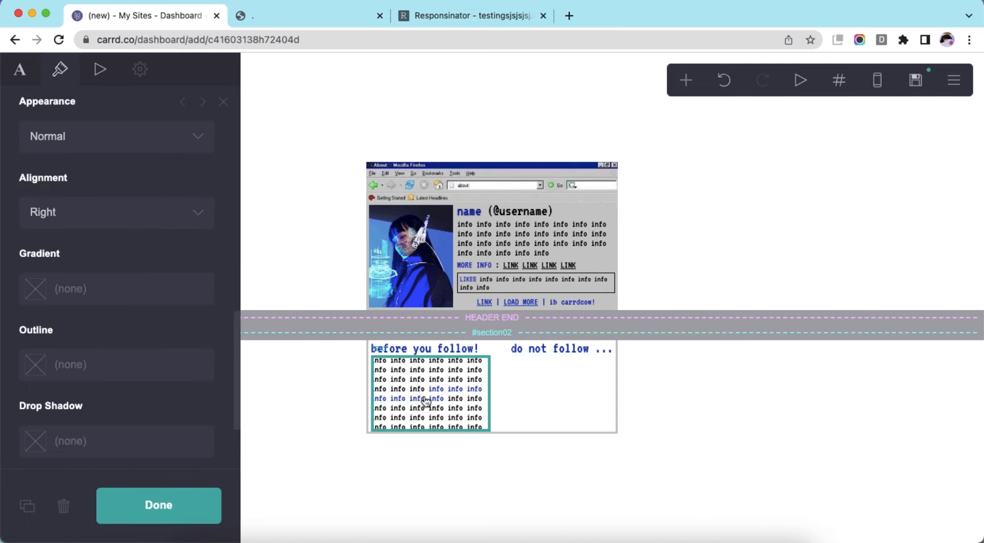
left_click(26, 505)
left_click_drag(410, 413, 548, 323)
scroll(135, 341, "down", 10)
scroll(135, 342, "down", 2)
left_click(132, 337)
left_click(114, 371)
left_click(751, 452)
left_click(751, 453)
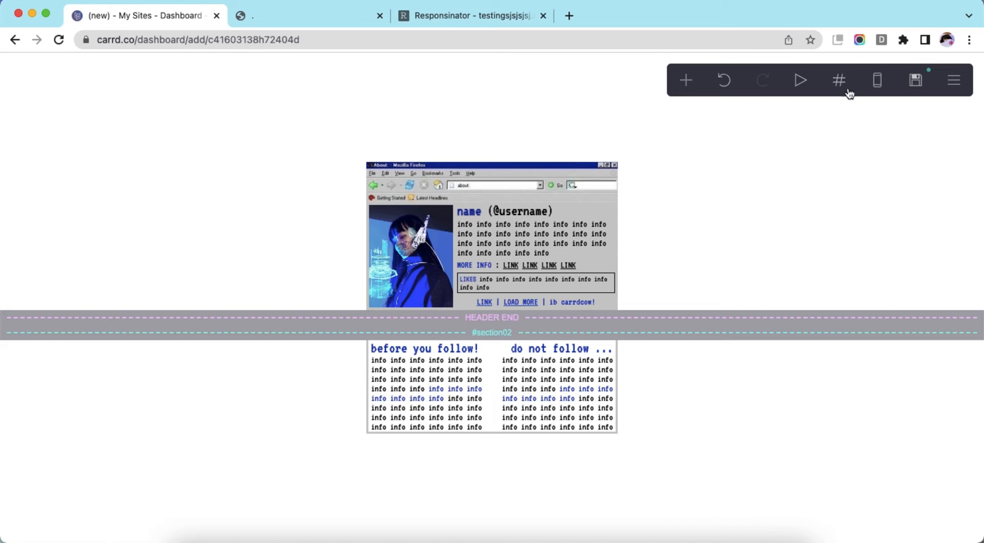
left_click(877, 80)
left_click(877, 80)
- Add another container below the current one and set its type to Columns with two 50% columns
left_click(685, 81)
left_click(509, 397)
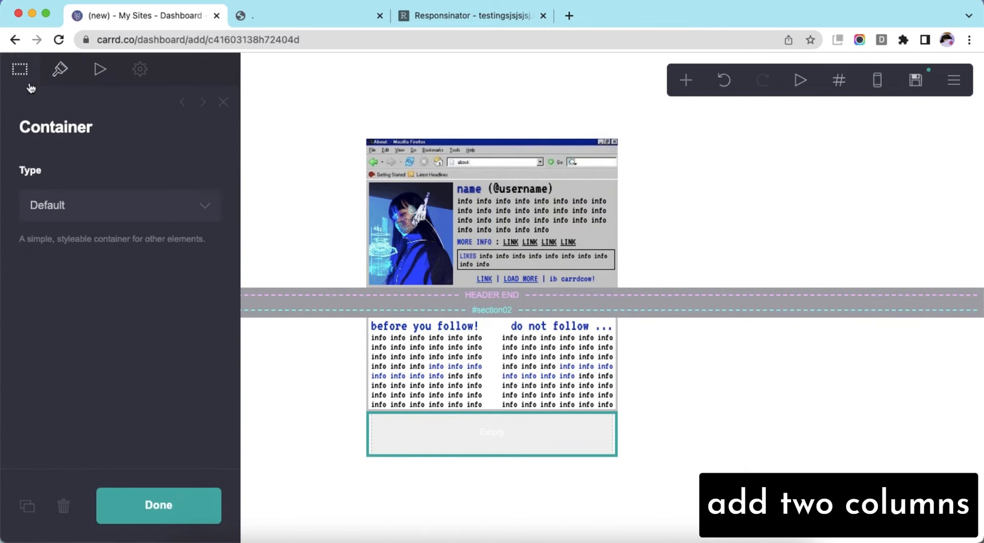
left_click(97, 205)
key("Down")
key("Return")
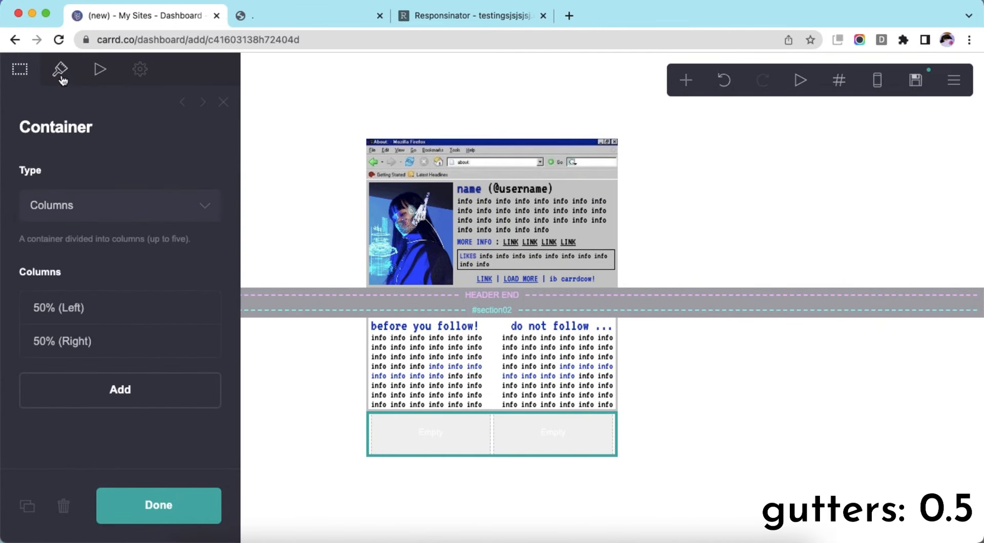
- Set the new two-column container's gutters to 0.5
left_click(62, 81)
left_click(204, 358)
key("BackSpace")
type(".5")
key("Return")
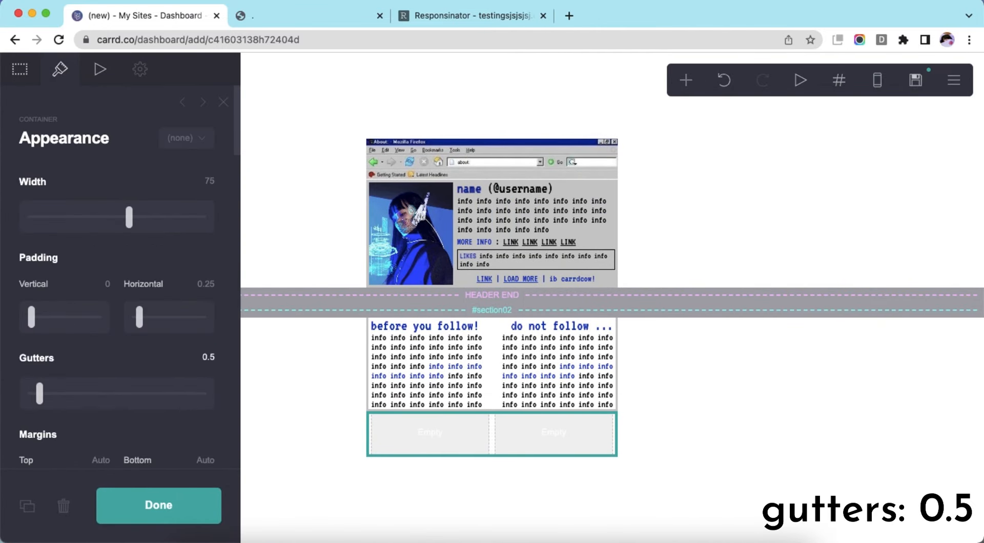
- Set the new container's background color to #C9C9C9
scroll(125, 374, "down", 15)
left_click(149, 314)
type("#C9C9C9")
key("Return")
scroll(136, 330, "down", 5)
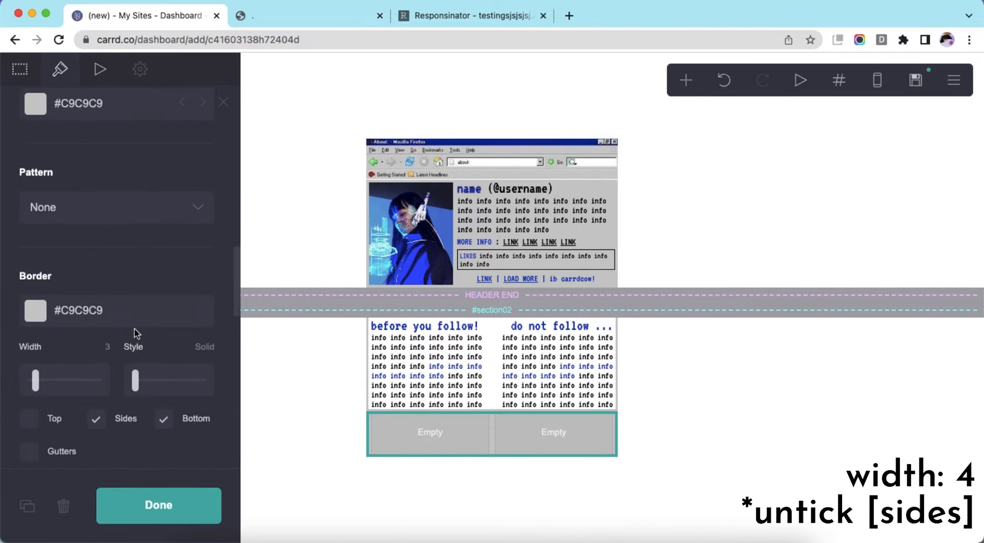
- Set the new container's border width to 4 and turn off the border on its sides
type("4")
key("Return")
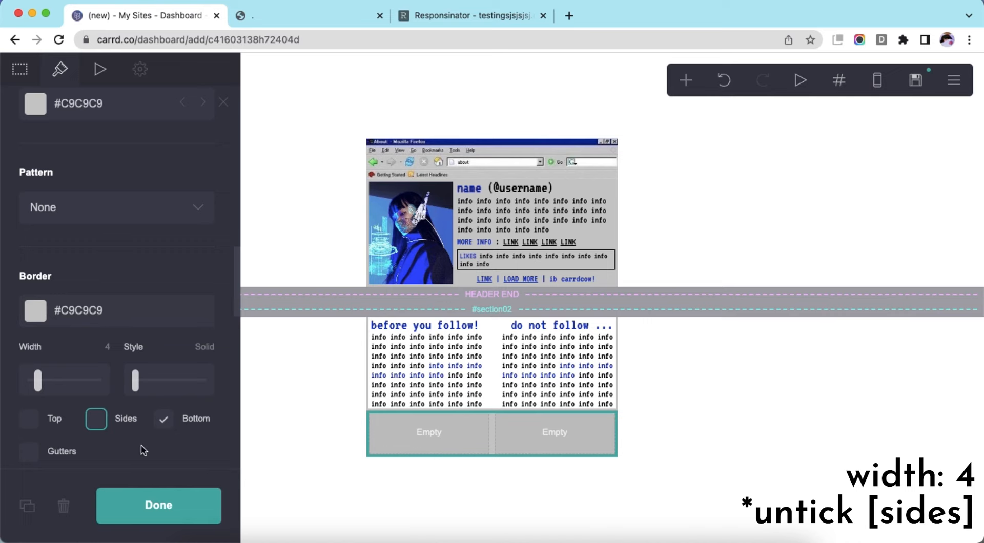
scroll(131, 428, "down", 6)
left_click(462, 517)
- Add an image element in the lower container's left column and upload the Japanese dialog-window picture into it
left_click(686, 80)
left_click(517, 160)
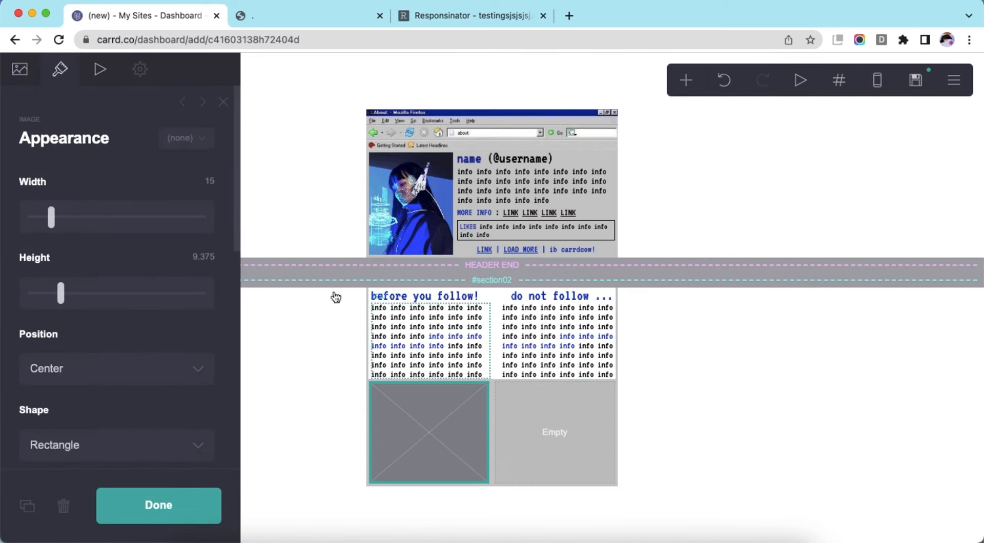
left_click(14, 68)
left_click(132, 238)
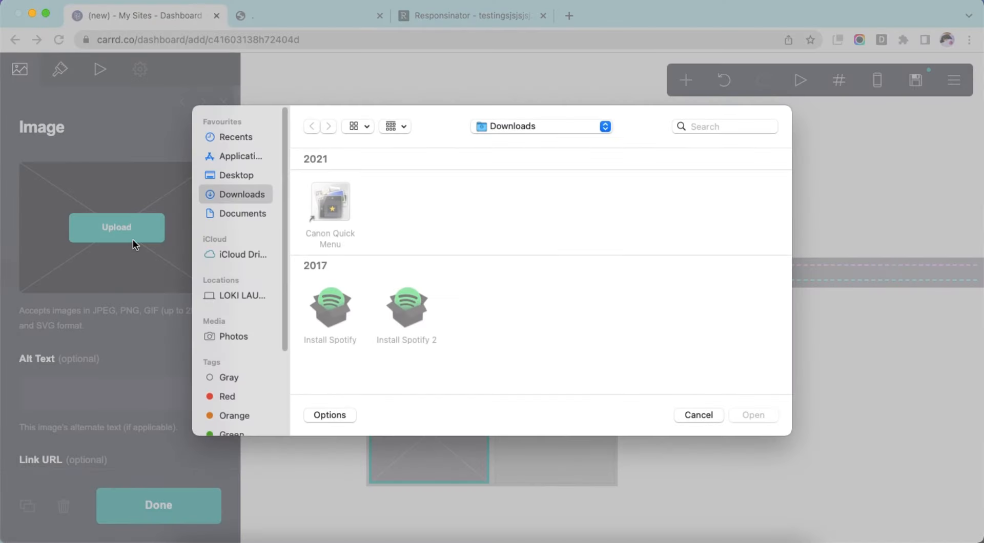
double_click(413, 308)
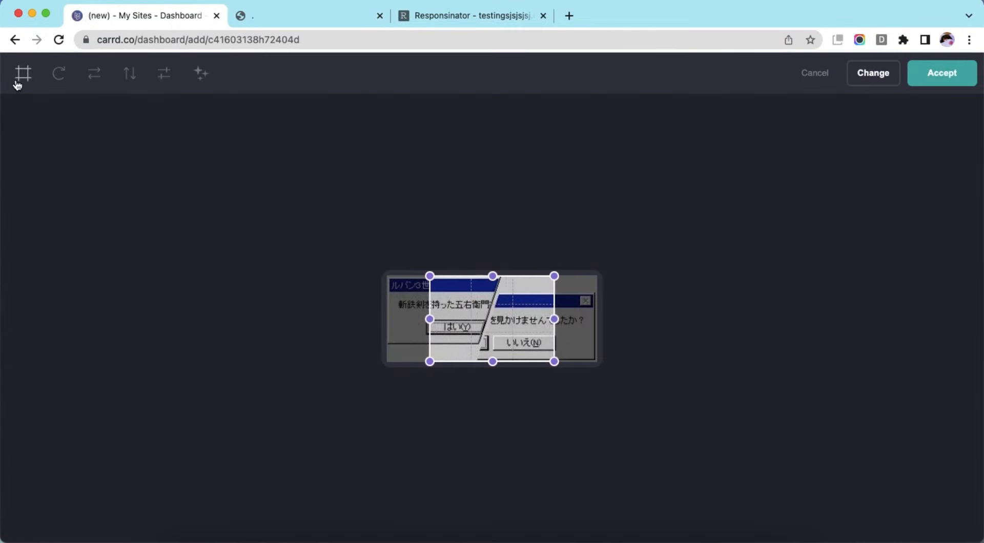
left_click(922, 76)
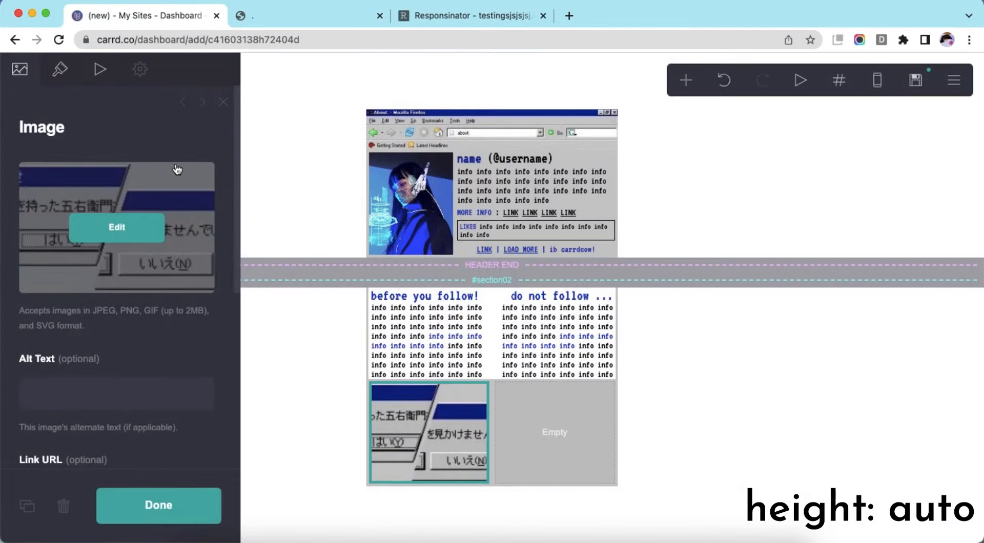
- Set the dialog-window image's height to Auto
left_click(60, 69)
left_click_drag(61, 294, 29, 293)
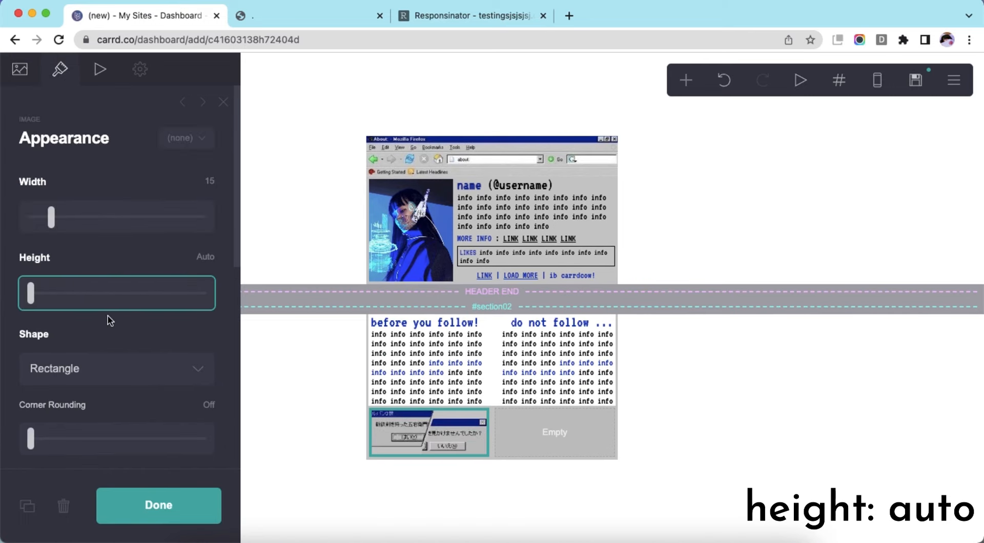
left_click(768, 422)
- Duplicate the "before you follow!" heading to below the dialog-window image and change the copy's text to "MEDIA!!"
left_click(424, 322)
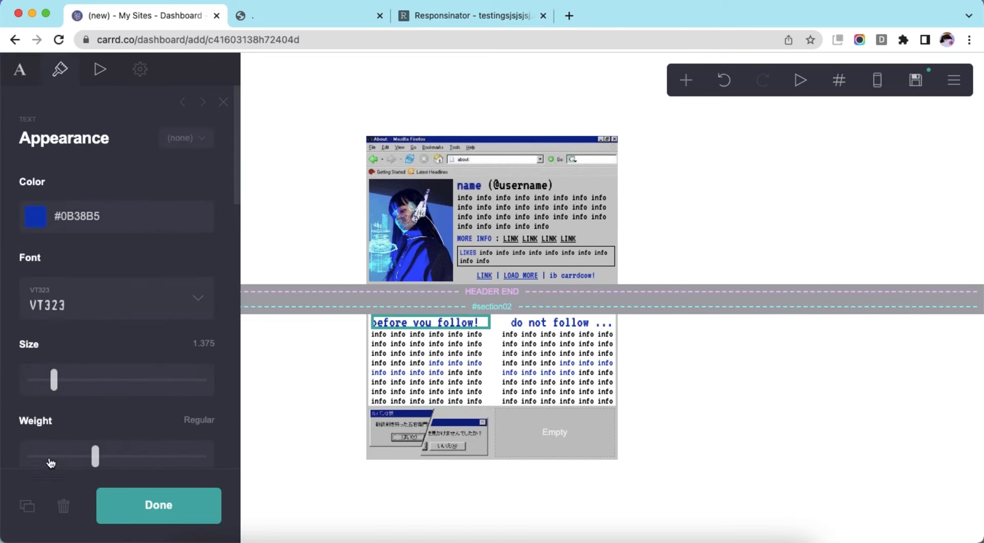
left_click(27, 505)
left_click_drag(427, 330, 451, 460)
left_click(20, 69)
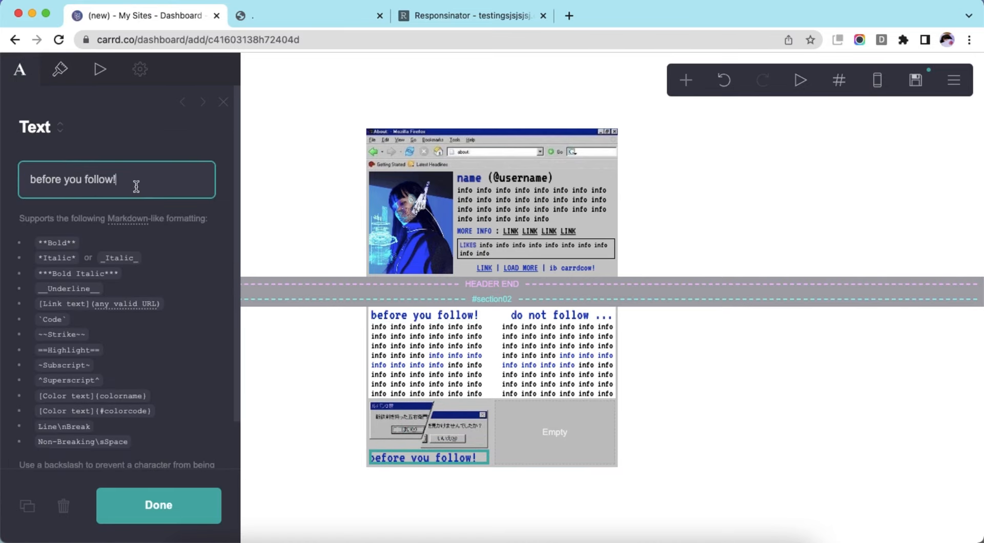
left_click_drag(136, 184, 55, 189)
type("MEDIA!!")
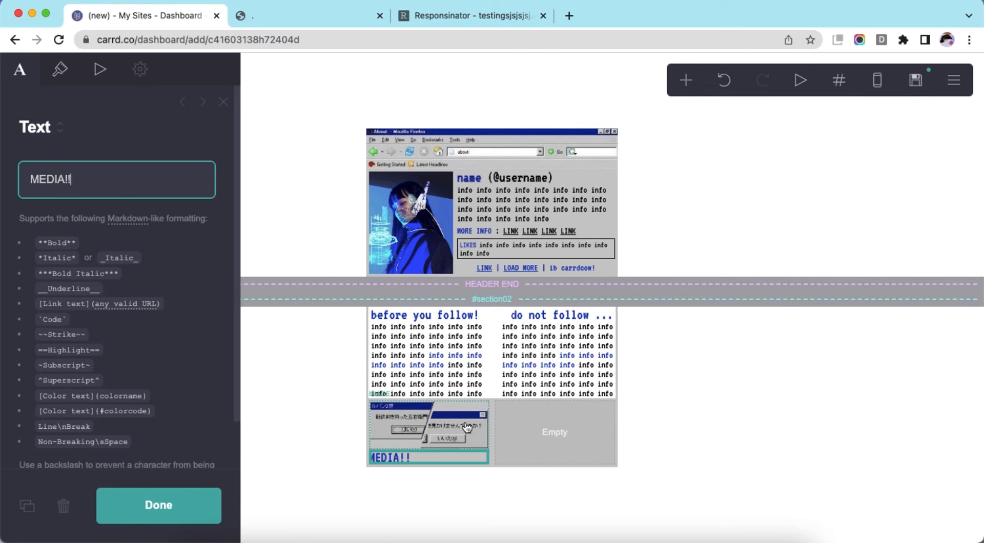
- Duplicate the left info paragraph to below the "MEDIA!!" heading and delete a few words from the end of the copy
left_click(435, 365)
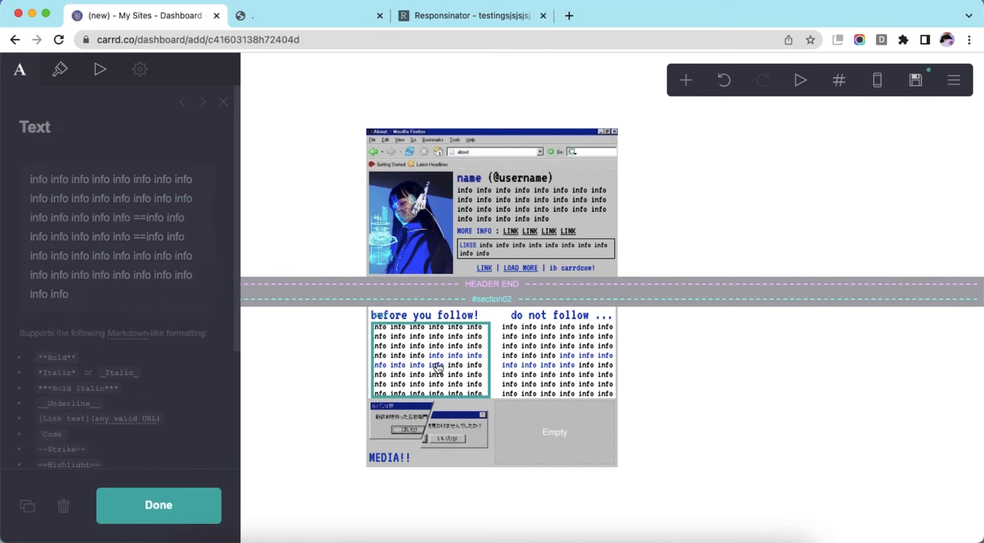
left_click(27, 505)
left_click_drag(404, 439, 413, 480)
left_click_drag(117, 288, 110, 275)
key("BackSpace")
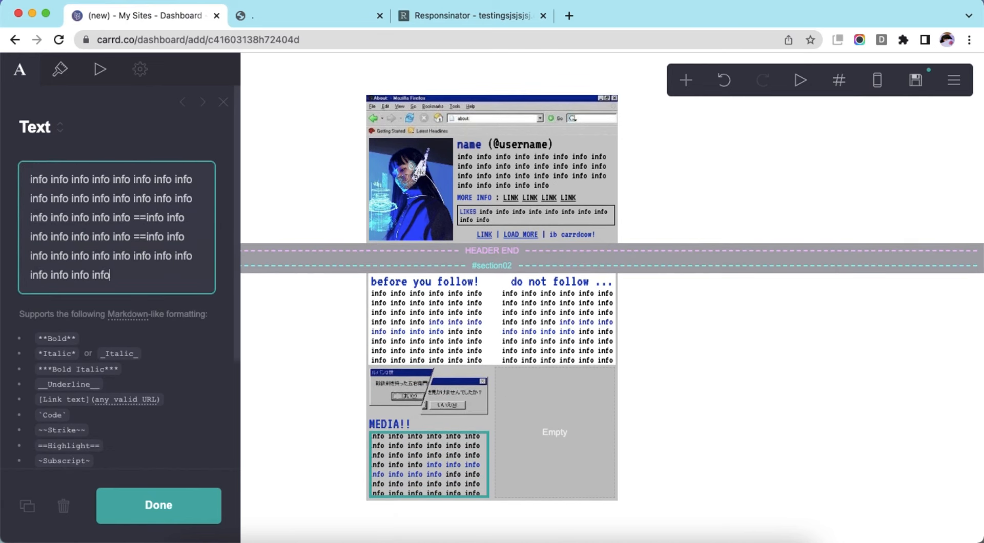
- Clear the highlight text color of the paragraph under "MEDIA!!" and set its highlight background to #C0C0C0
left_click(59, 68)
left_click(73, 286)
key("BackSpace")
double_click(166, 284)
type("C0C0C0")
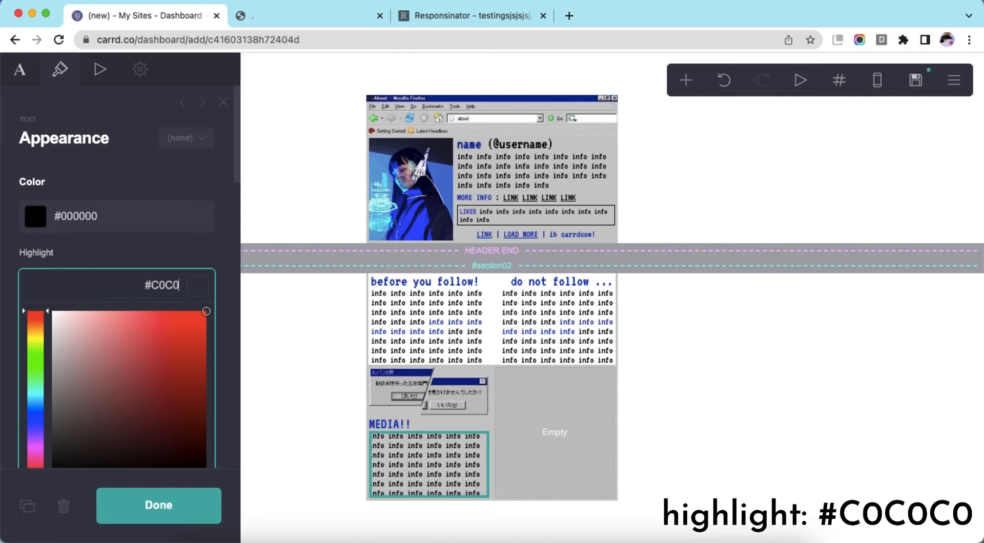
key("Return")
left_click(731, 407)
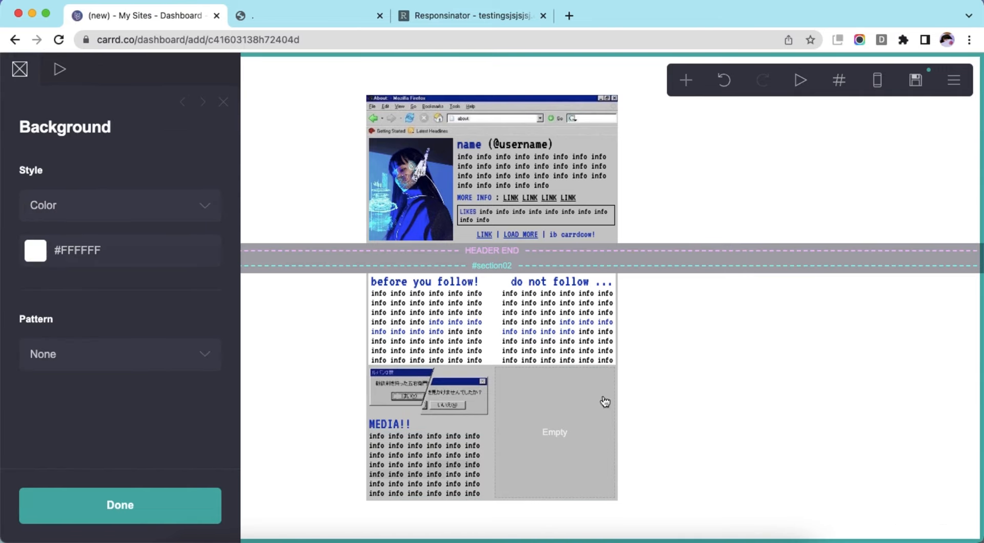
- Duplicate the "MEDIA!!" heading into the lower container's right column and change its text to "stanlist ."
left_click(406, 426)
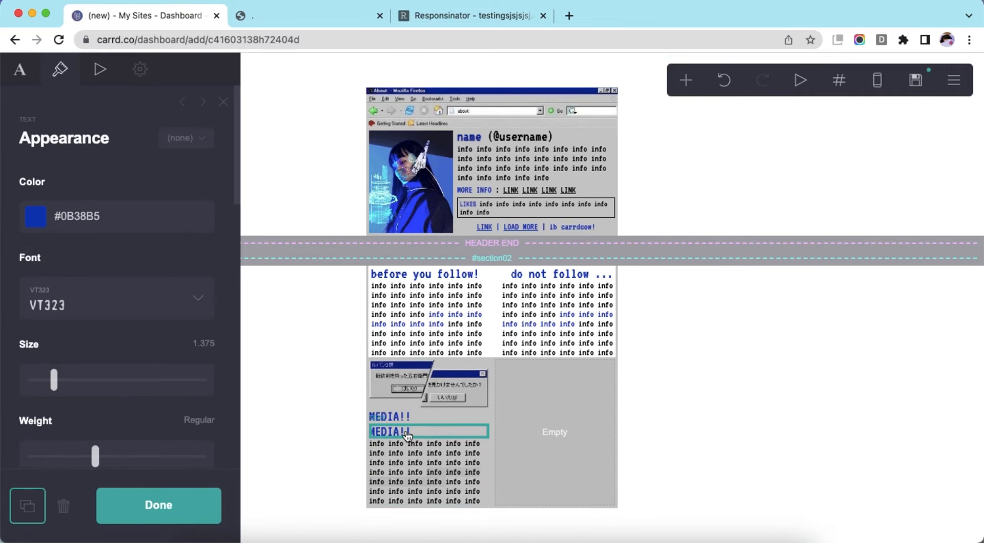
left_click_drag(407, 436, 549, 413)
left_click(31, 86)
triple_click(84, 179)
type("stanlist .")
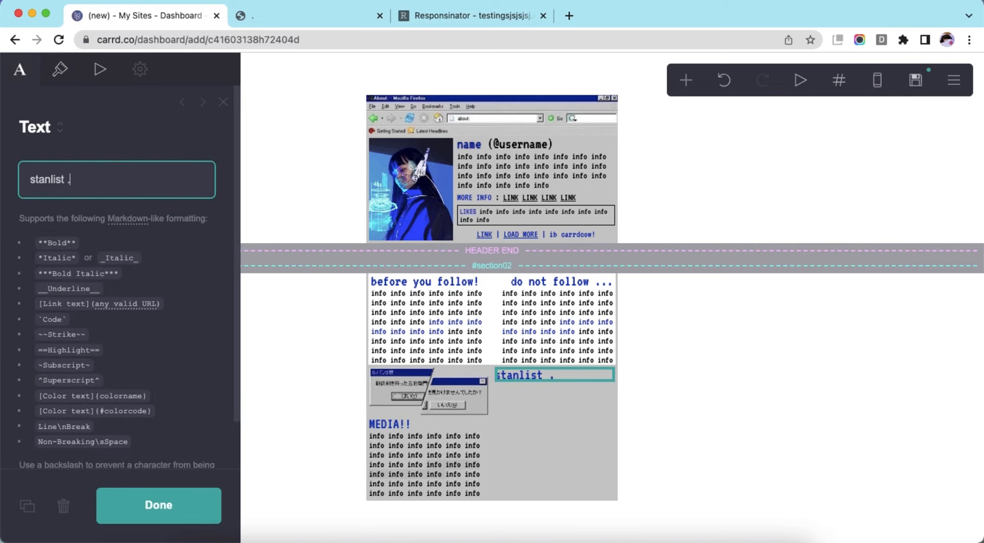
- Duplicate the paragraph under "MEDIA!!" to below the "stanlist ..." heading and delete the last line of words from the copy
left_click(466, 436)
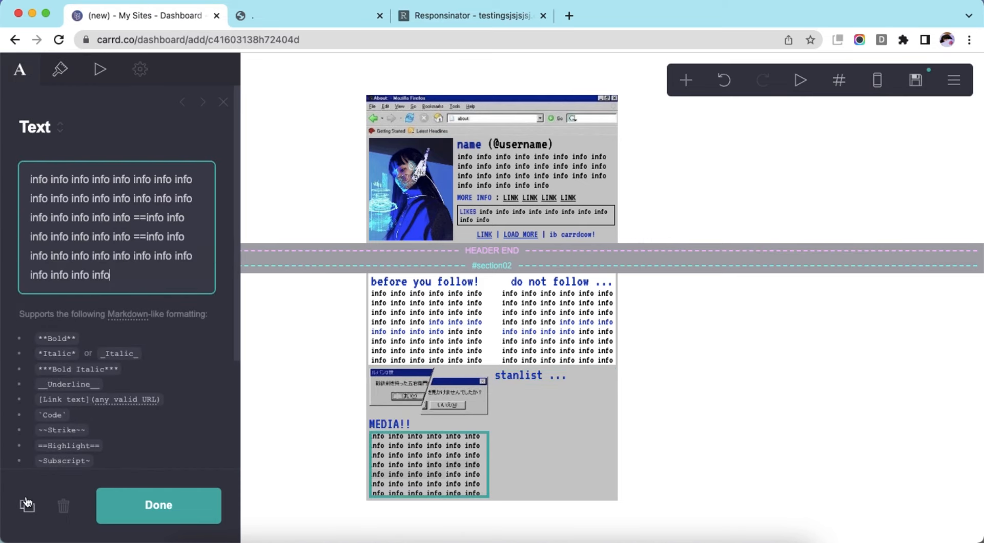
left_click(27, 506)
left_click_drag(434, 464, 533, 359)
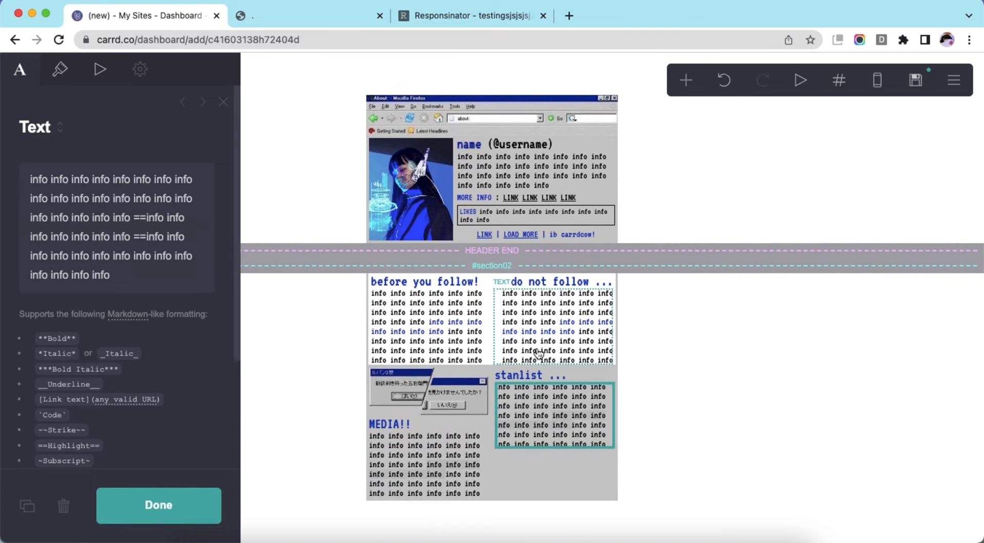
left_click_drag(153, 257, 163, 286)
key("BackSpace")
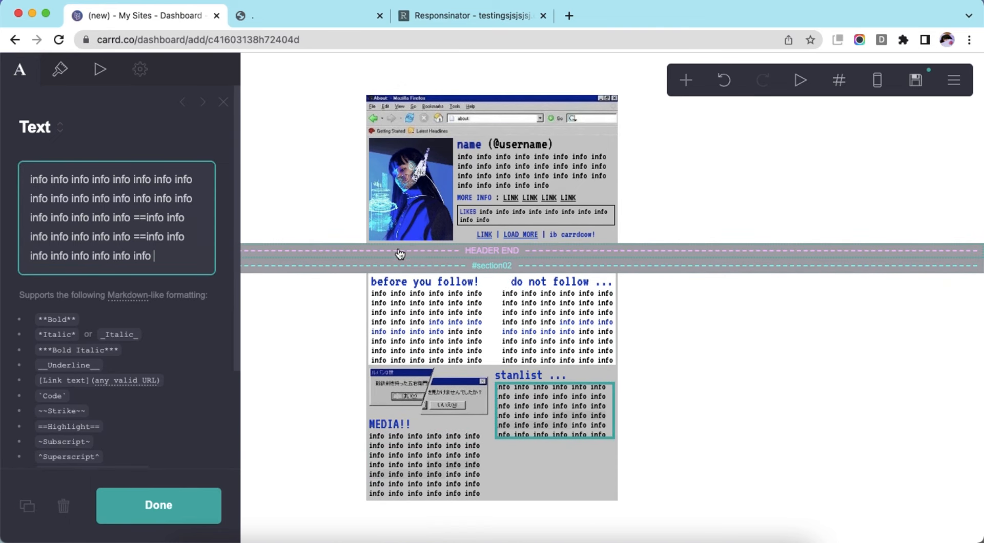
- Duplicate the "stanlist ..." heading to below its paragraph and change the copy's text to "music ..."
left_click(530, 375)
left_click(27, 506)
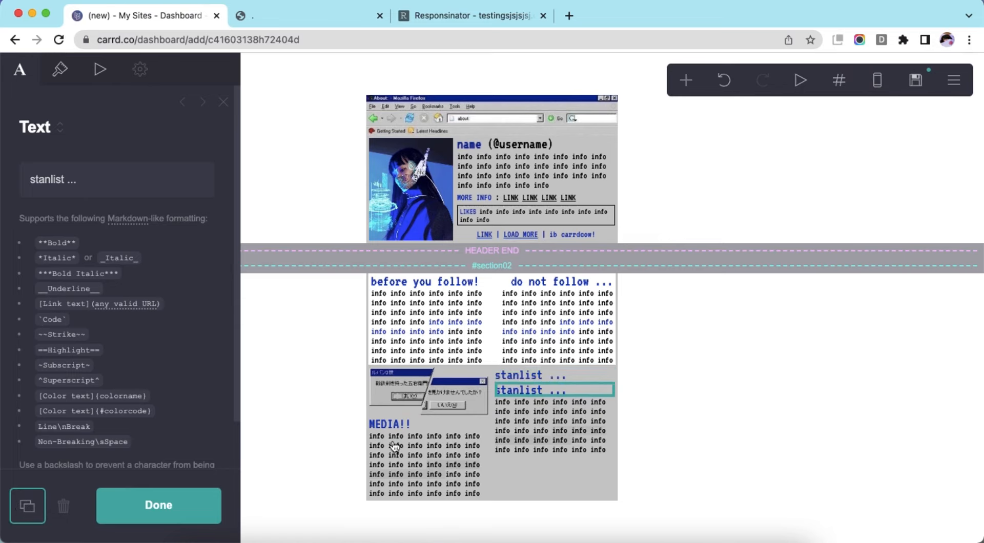
left_click_drag(564, 394, 563, 450)
double_click(50, 180)
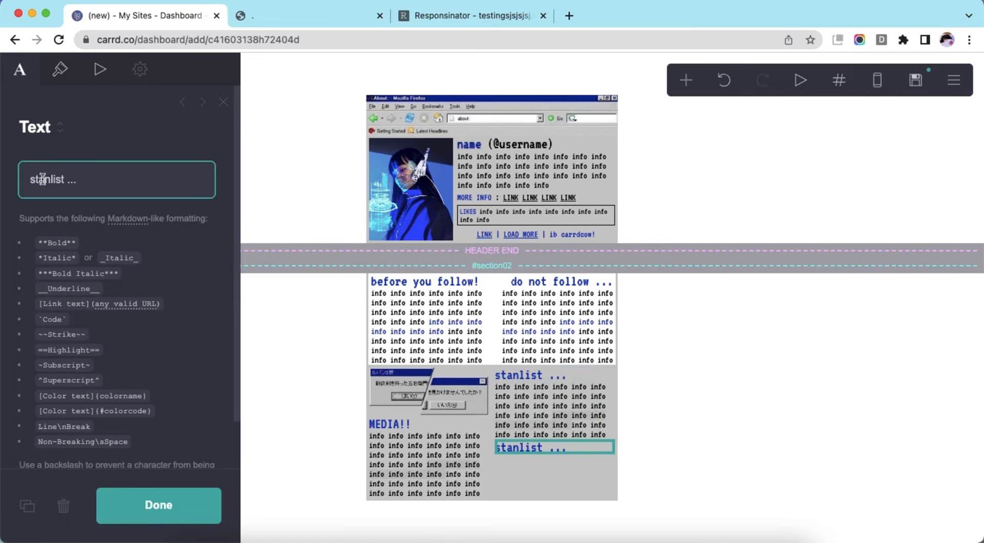
type("music")
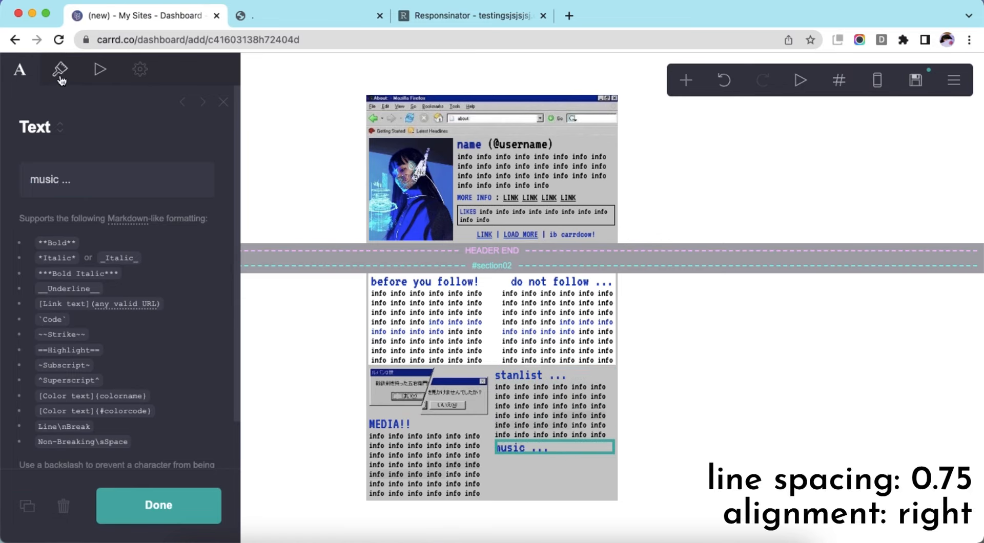
- Set the "music ..." heading's line spacing to 0.75 and its alignment to Right
left_click(60, 68)
scroll(90, 268, "down", 5)
left_click(22, 338)
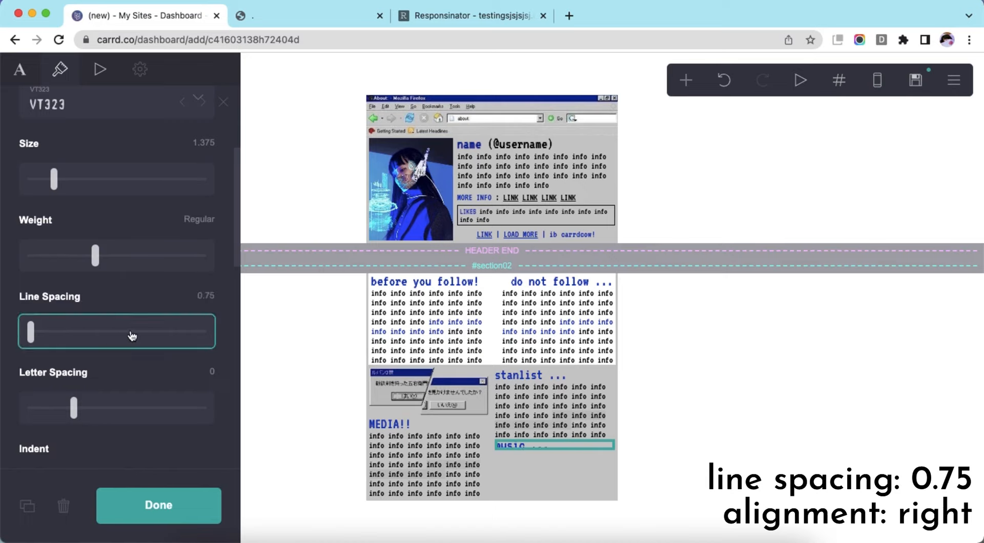
scroll(130, 334, "down", 8)
left_click(92, 258)
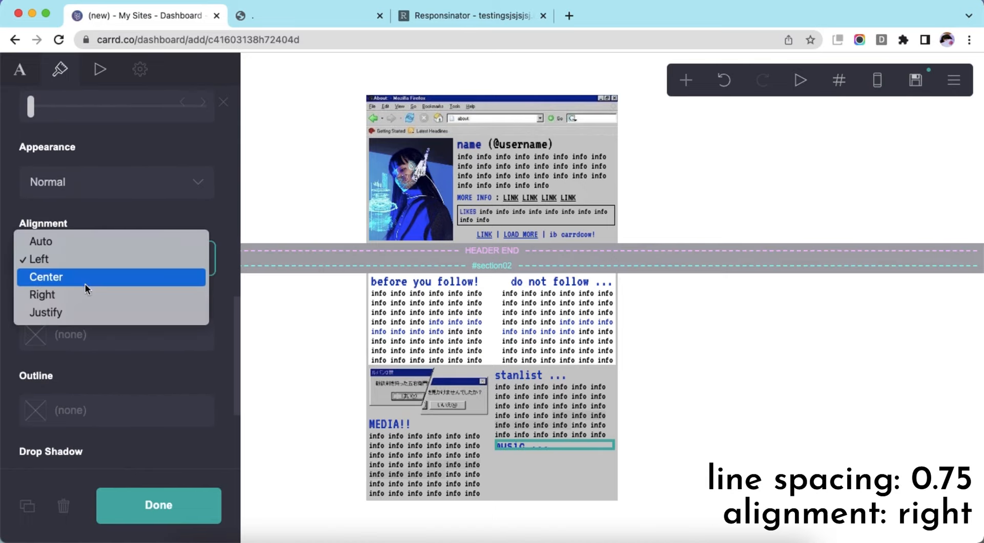
left_click(121, 294)
scroll(149, 309, "down", 3)
left_click(739, 413)
- Duplicate the stanlist paragraph to below "music ...", delete the copy's last line and remove the space before its second == marker
left_click(582, 420)
left_click(25, 499)
left_click_drag(513, 455, 537, 467)
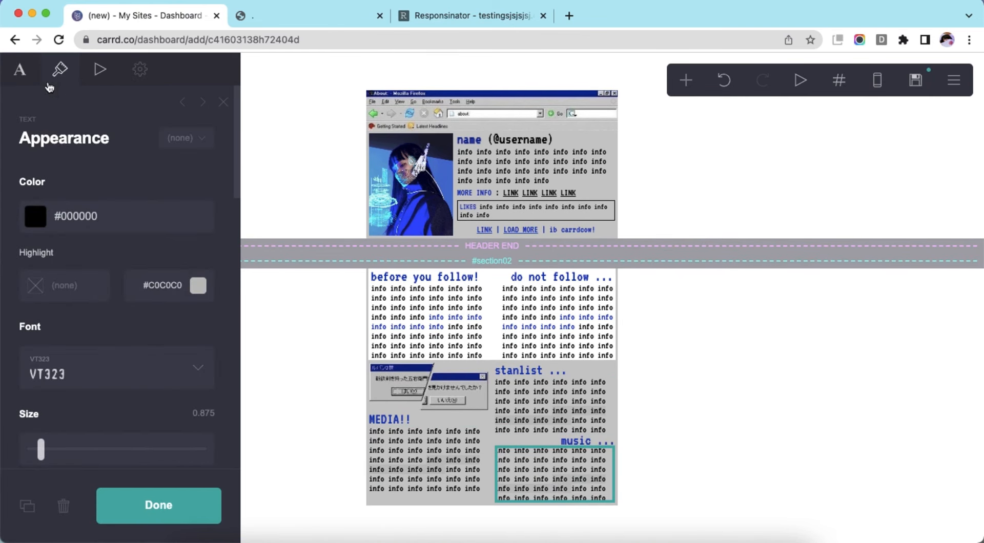
left_click(21, 69)
left_click_drag(170, 264, 14, 260)
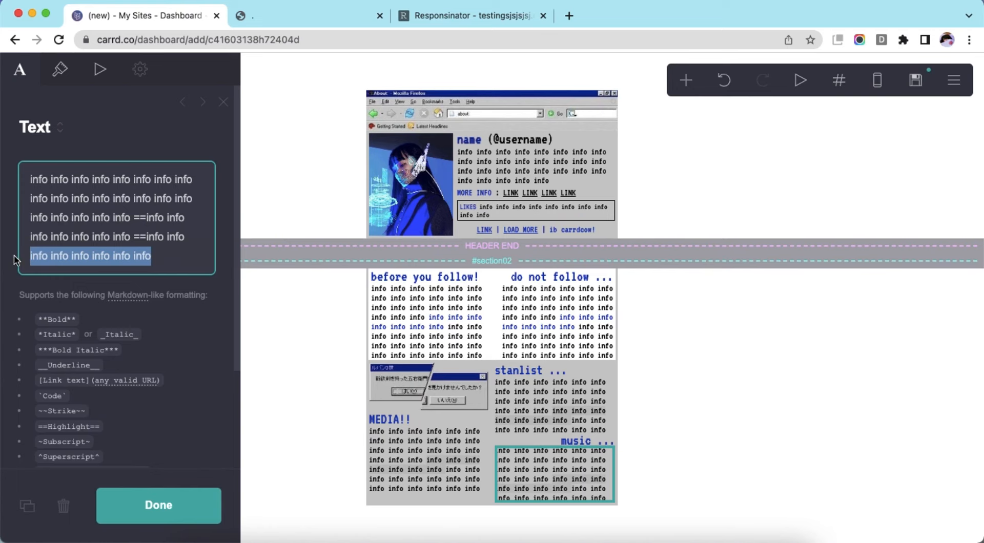
key("BackSpace")
key("BackSpace")
key("BackSpace")
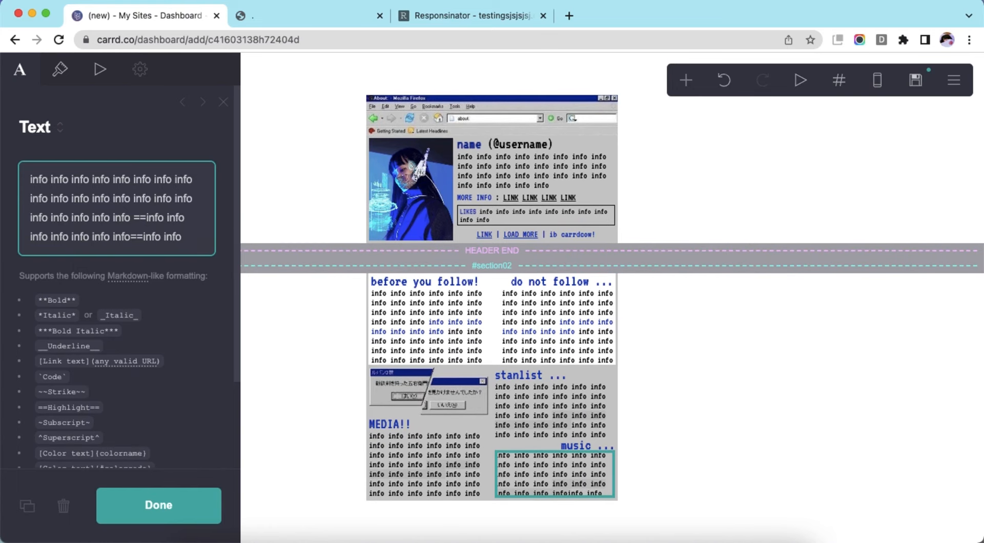
- Set the alignment of the paragraph under "music ..." to Right
left_click(60, 72)
scroll(88, 252, "down", 10)
left_click(87, 310)
left_click(79, 352)
scroll(118, 341, "down", 5)
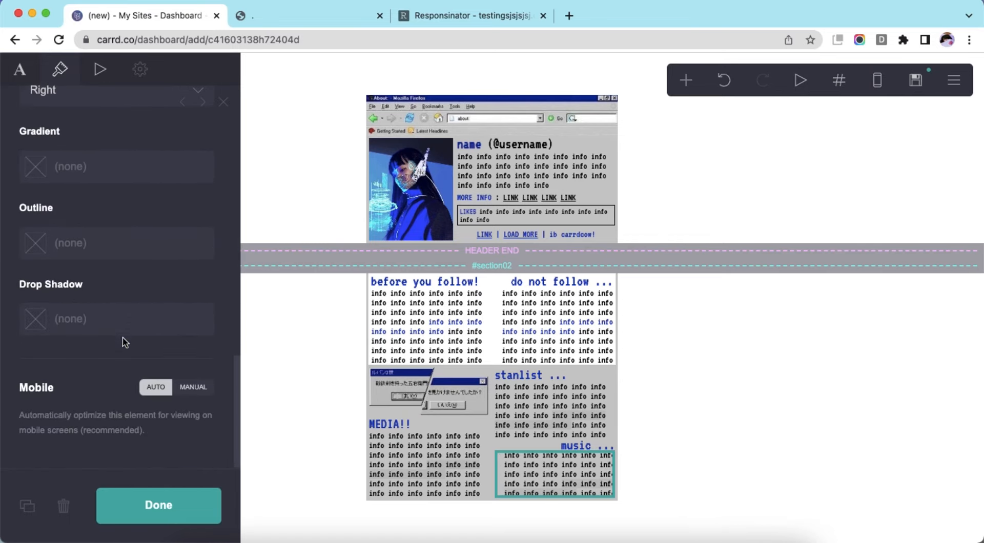
left_click(719, 448)
left_click(875, 82)
left_click(873, 85)
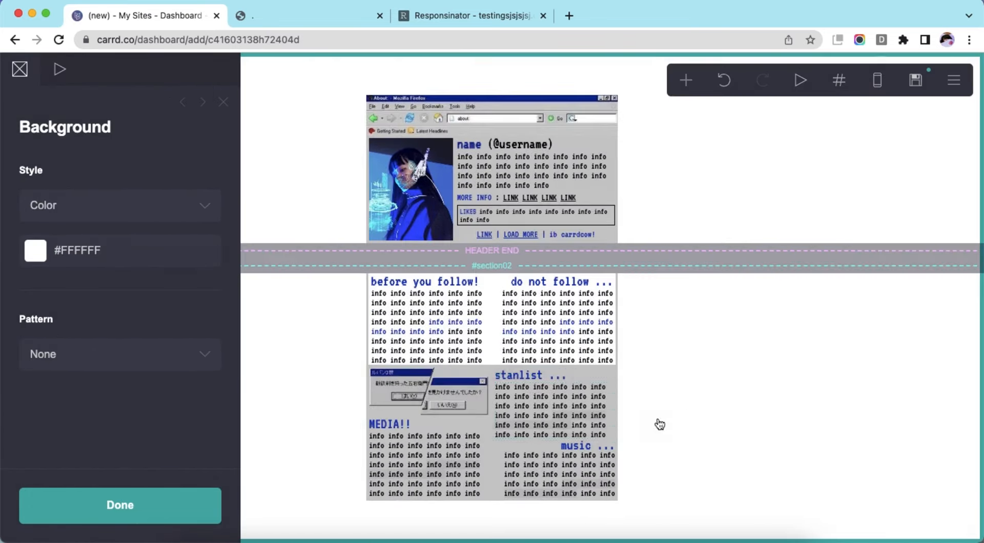
- Remove the space before the second == marker in the stanlist paragraph and in the "MEDIA!!" paragraph
left_click(604, 432)
left_click(20, 69)
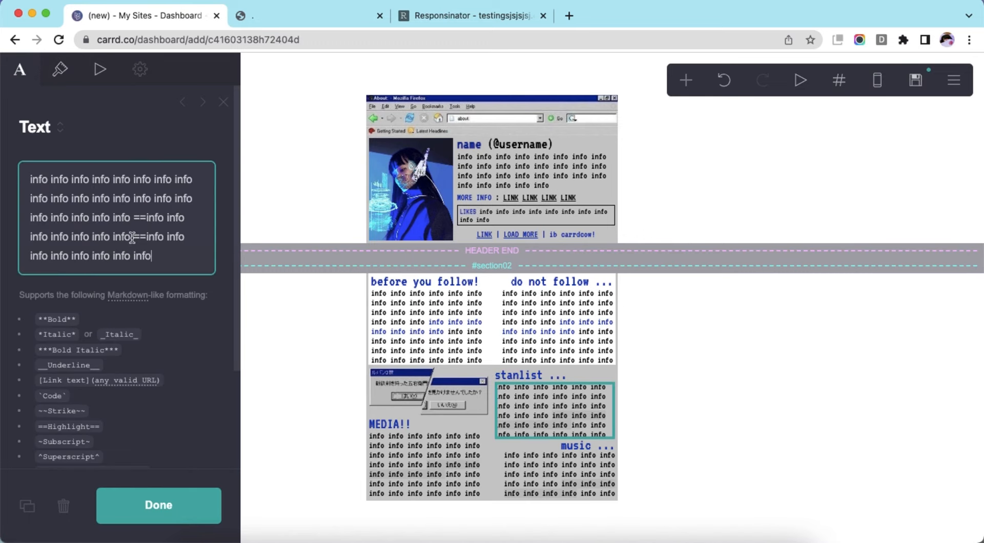
key("BackSpace")
left_click(390, 457)
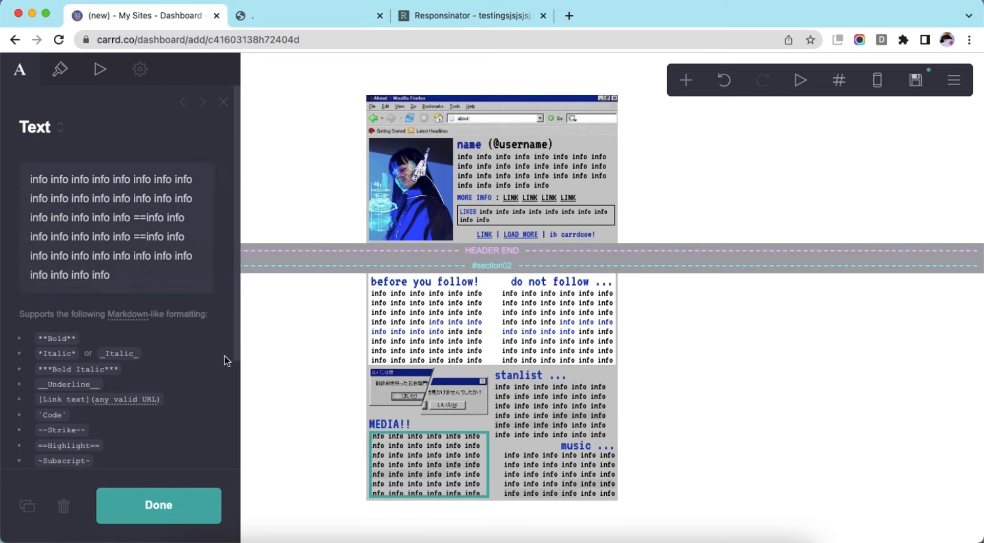
key("BackSpace")
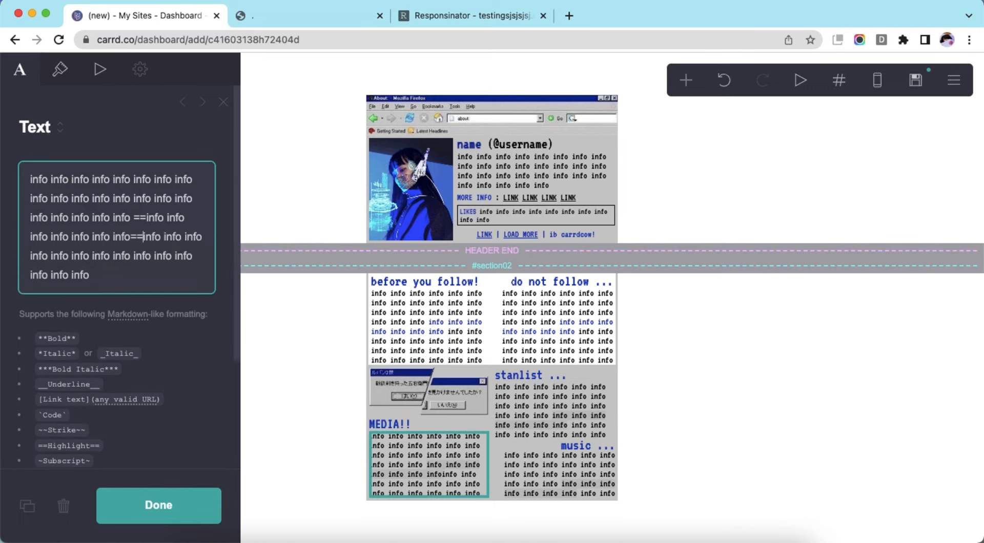
left_click(659, 355)
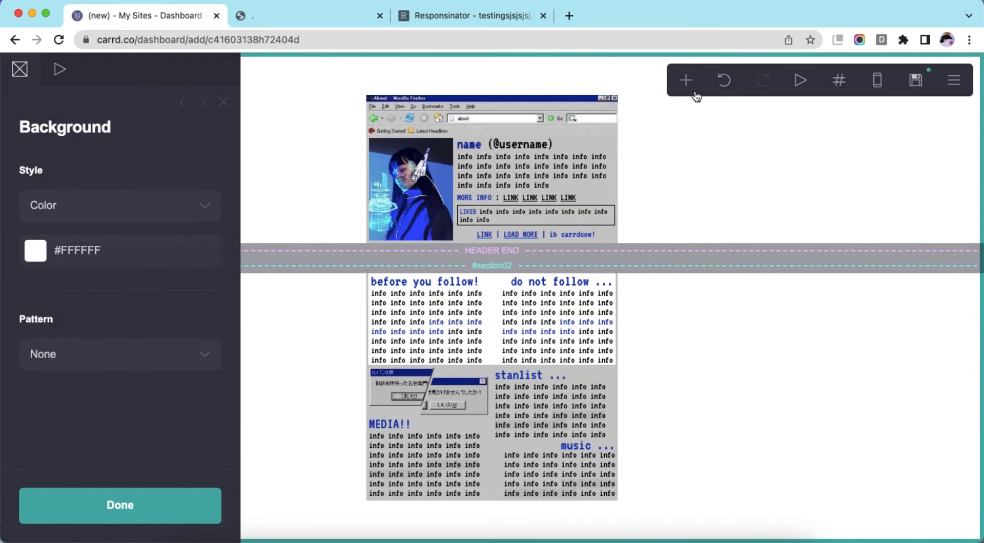
- Add a section break control at the end of the page and name its section "extra"
left_click(686, 82)
left_click(612, 392)
scroll(165, 266, "down", 5)
double_click(165, 266)
type("ex")
key("Return")
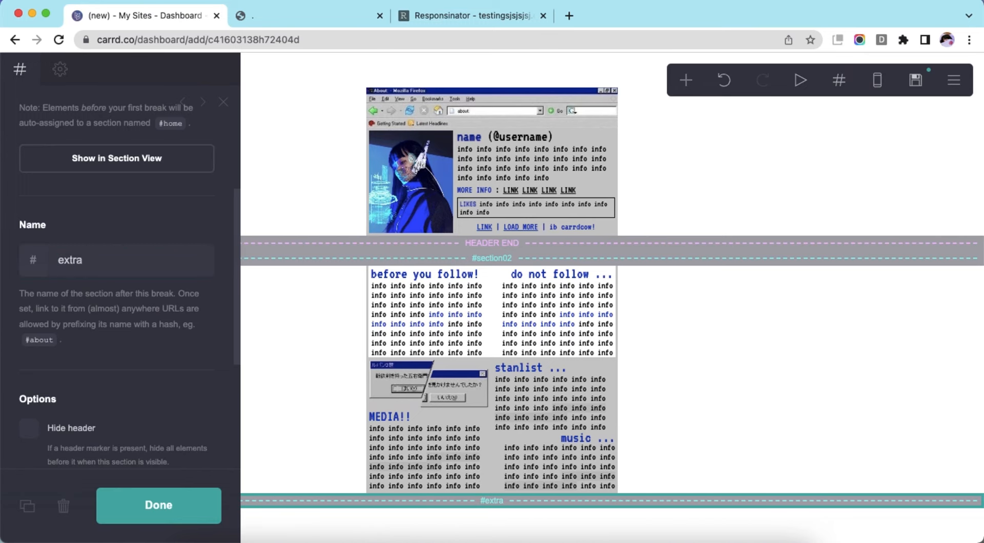
- Add a container below the #extra section break and give it a #FFFFFF color background
left_click(686, 81)
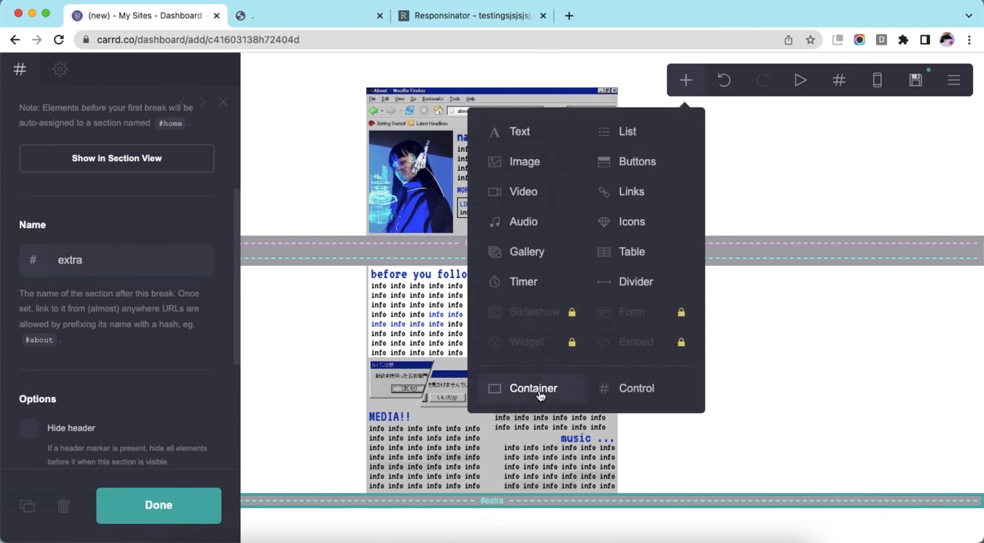
left_click(533, 393)
scroll(146, 294, "down", 7)
left_click(128, 226)
left_click_drag(63, 262, 31, 235)
left_click(114, 161)
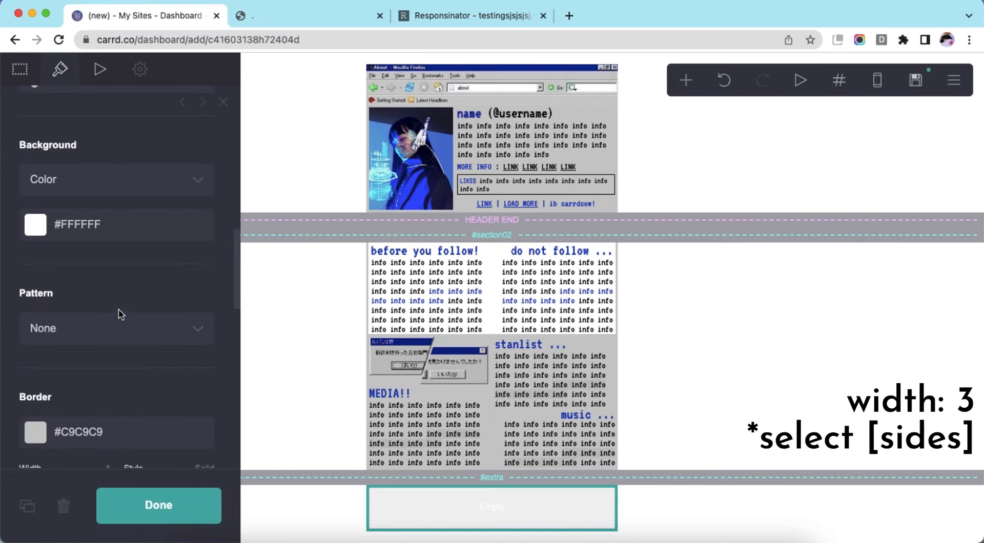
- Set the new container's border width to 3 and choose the sides the border applies to
scroll(119, 314, "down", 5)
type("3")
key("Return")
left_click(122, 327)
scroll(134, 348, "down", 2)
left_click(717, 285)
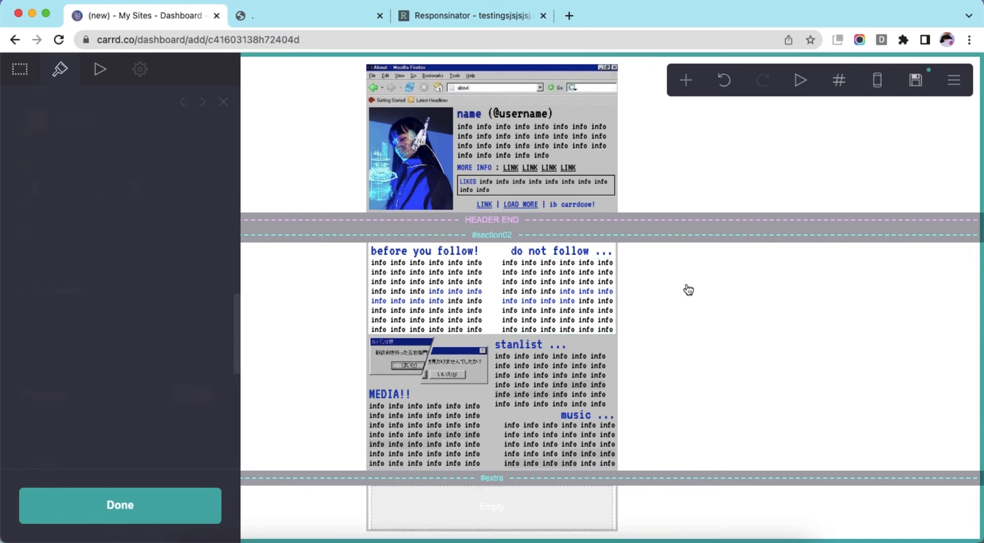
- Duplicate the "MEDIA!!" heading into the #extra section's container and change the copy's text to "Notes ..."
left_click(389, 394)
left_click(27, 506)
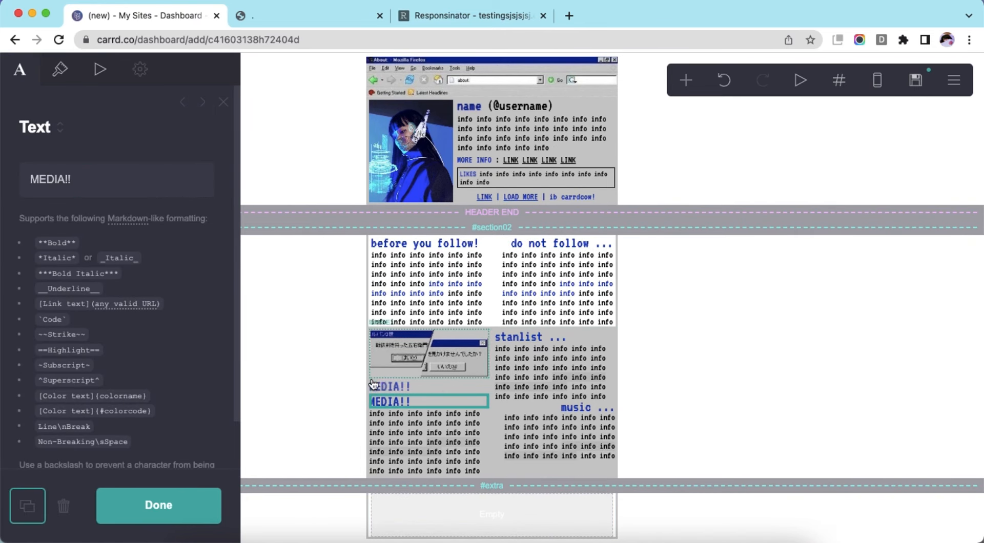
left_click_drag(405, 403, 429, 505)
triple_click(107, 180)
type("Notes ...")
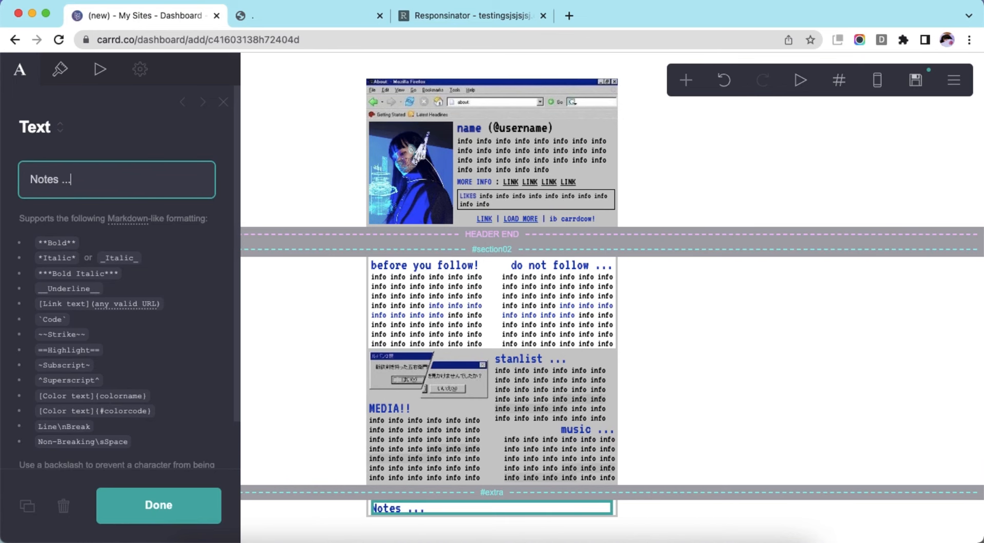
- Duplicate the "MEDIA!!" paragraph to below "Notes ..." and replace the highlighted part of the copy with plain "info" words, four text lines in all
left_click(479, 441)
left_click(36, 505)
left_click_drag(441, 464, 449, 535)
left_click_drag(132, 217, 162, 284)
key("BackSpace")
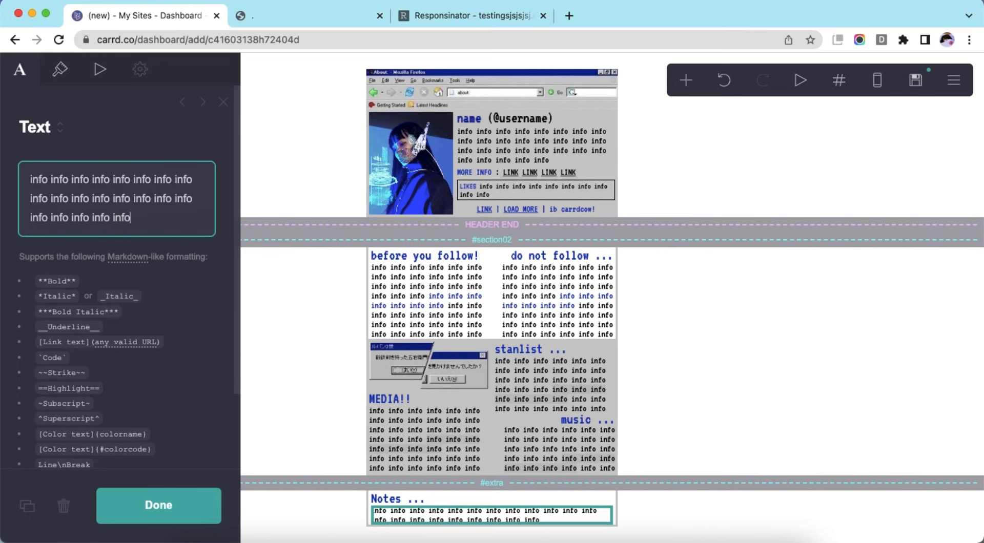
type("info info info info info info info info info info info info info info info info info")
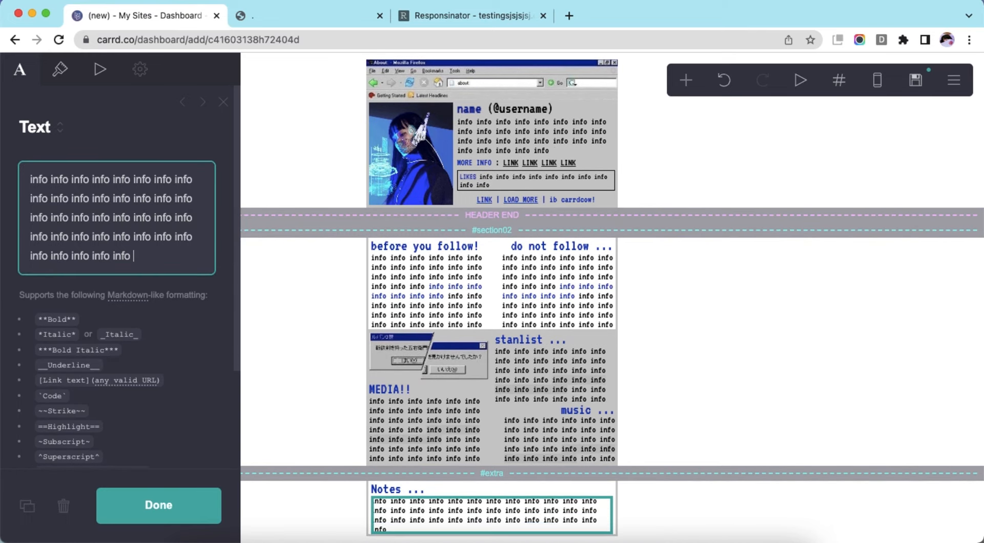
left_click_drag(157, 256, 30, 257)
key("BackSpace")
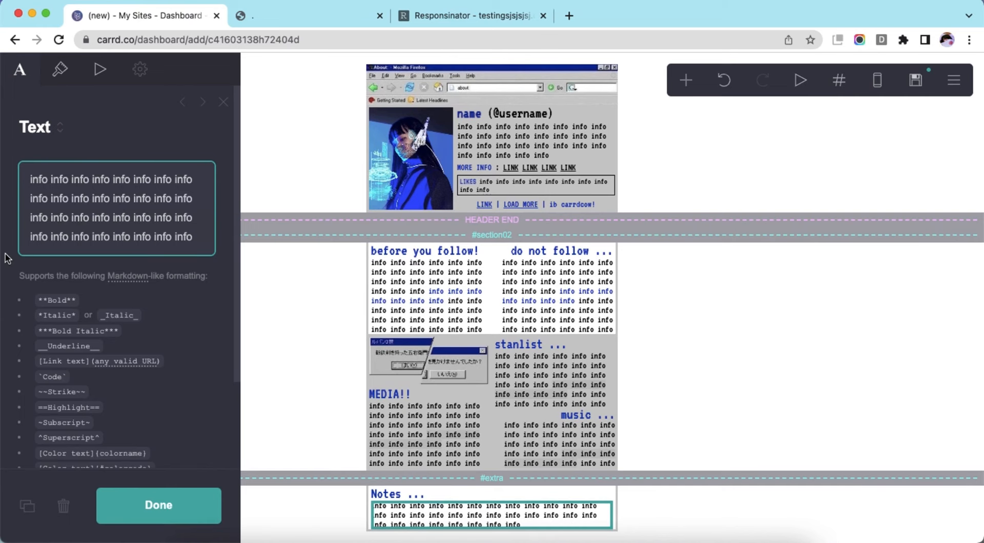
left_click(698, 530)
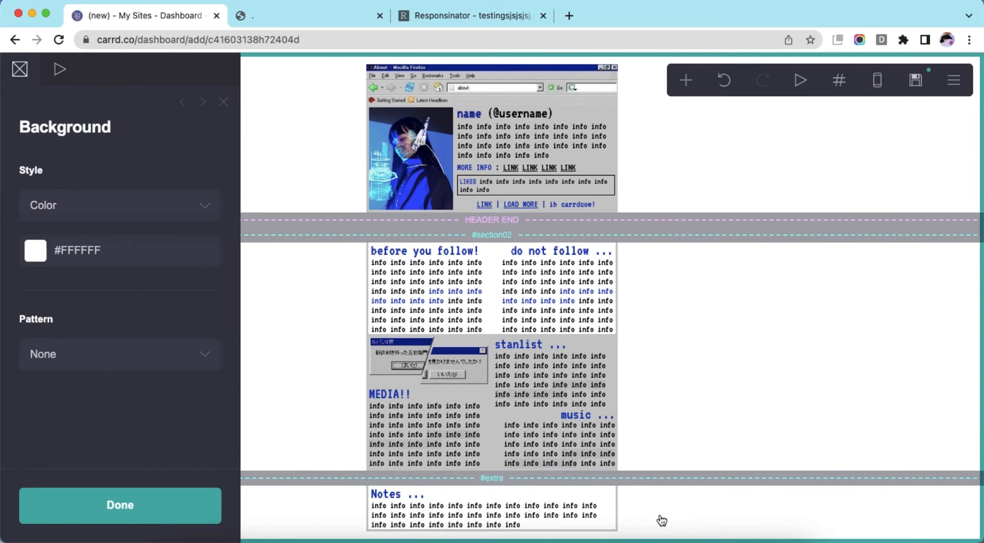
- Add an image element below the "Notes ..." paragraph and upload the "Downloading Virus" window picture from Downloads
left_click(553, 519)
left_click(685, 79)
left_click(544, 162)
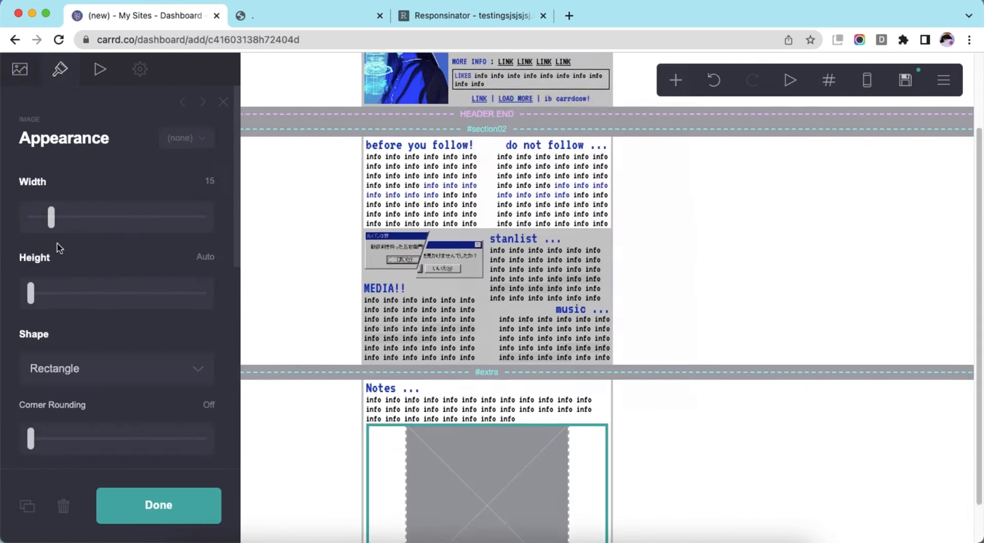
left_click(21, 72)
left_click(117, 227)
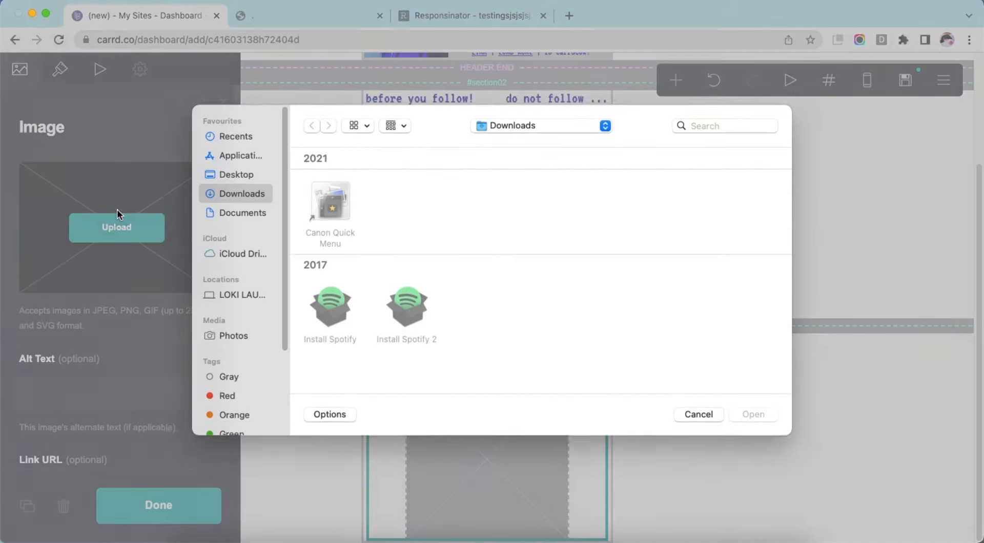
left_click(416, 204)
double_click(416, 202)
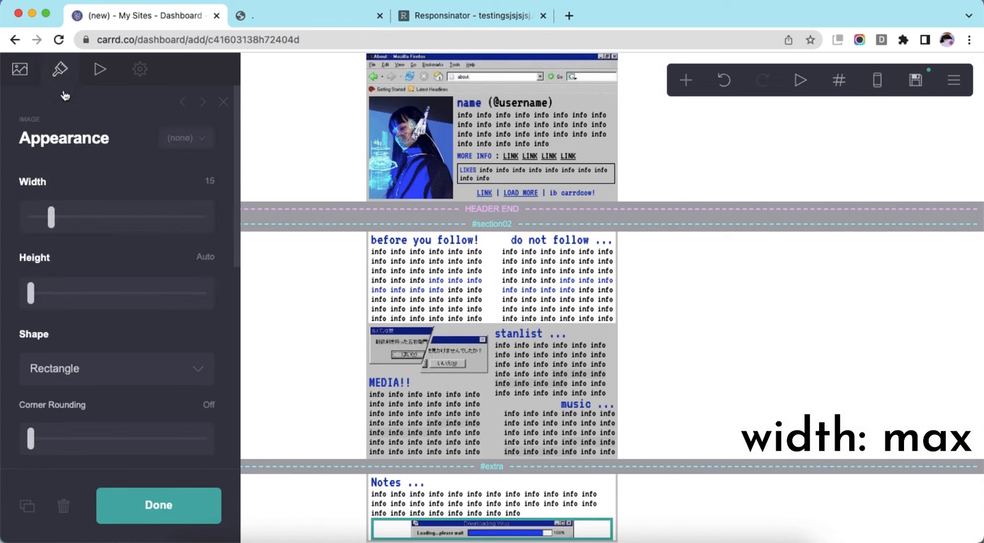
- Set the "Downloading Virus" image's width to Max
left_click_drag(174, 221, 183, 220)
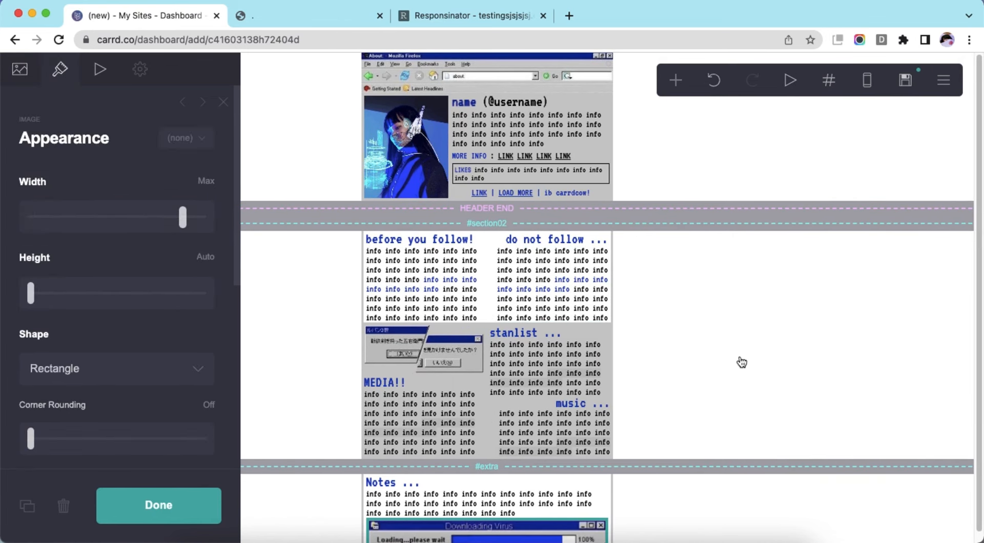
left_click(745, 362)
scroll(745, 365, "down", 1)
left_click(741, 489)
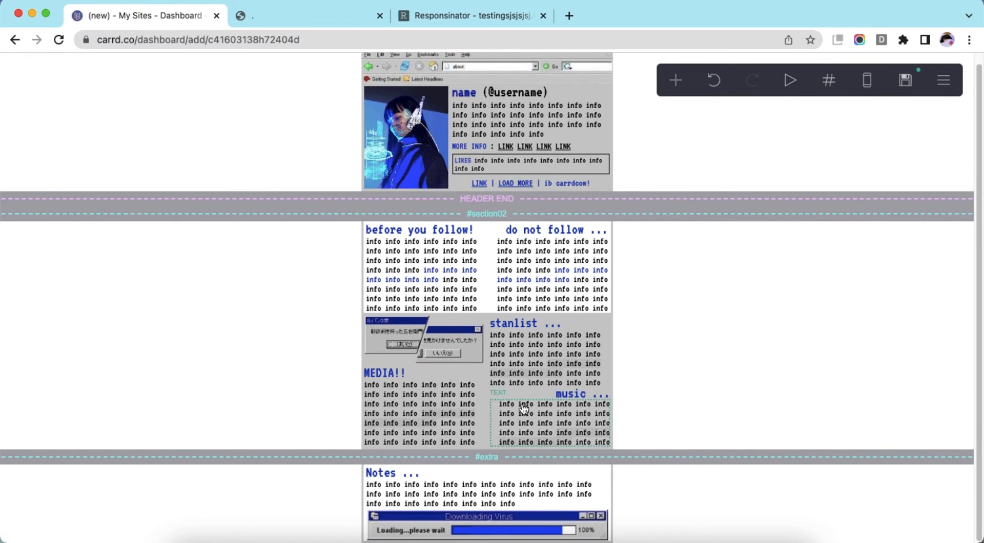
- Duplicate the "Notes ..." heading to below the "Downloading Virus" image and change the copy's text to "why am i blocked?"
left_click(405, 478)
left_click(29, 508)
left_click_drag(390, 473, 422, 537)
left_click_drag(108, 180, 3, 182)
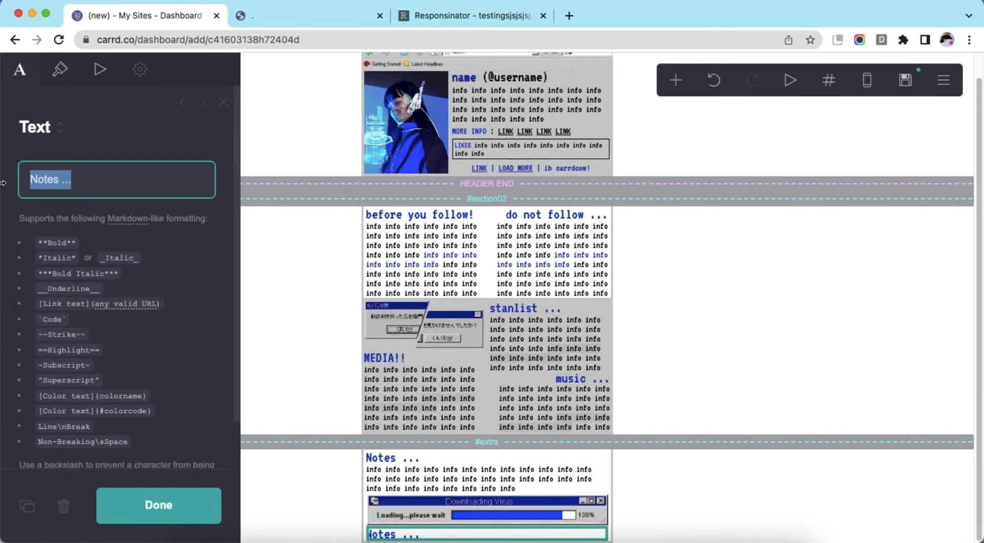
type("w")
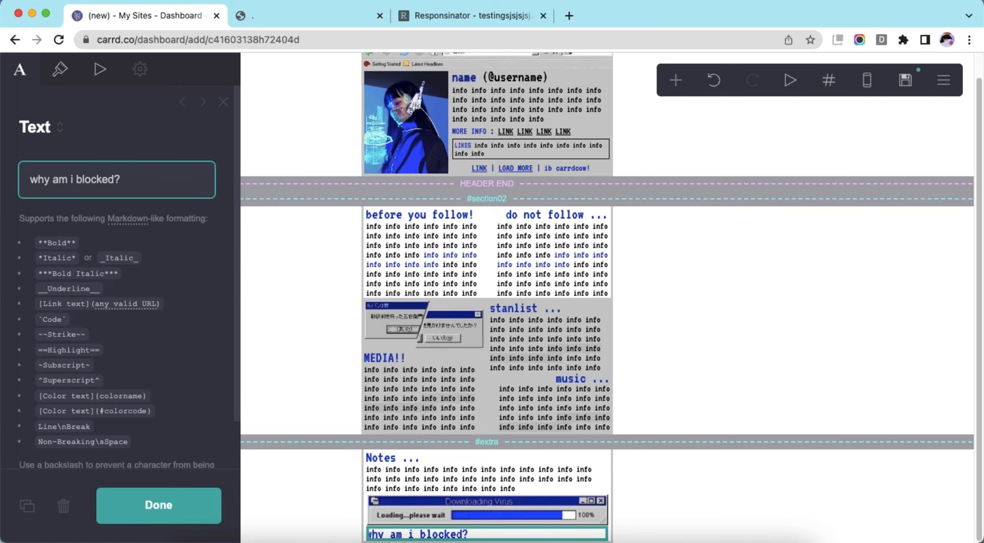
- Duplicate the "Notes ..." paragraph to below "why am i blocked?" and extend the copy with more "info" words to six lines in the editor
left_click(407, 479)
left_click(28, 519)
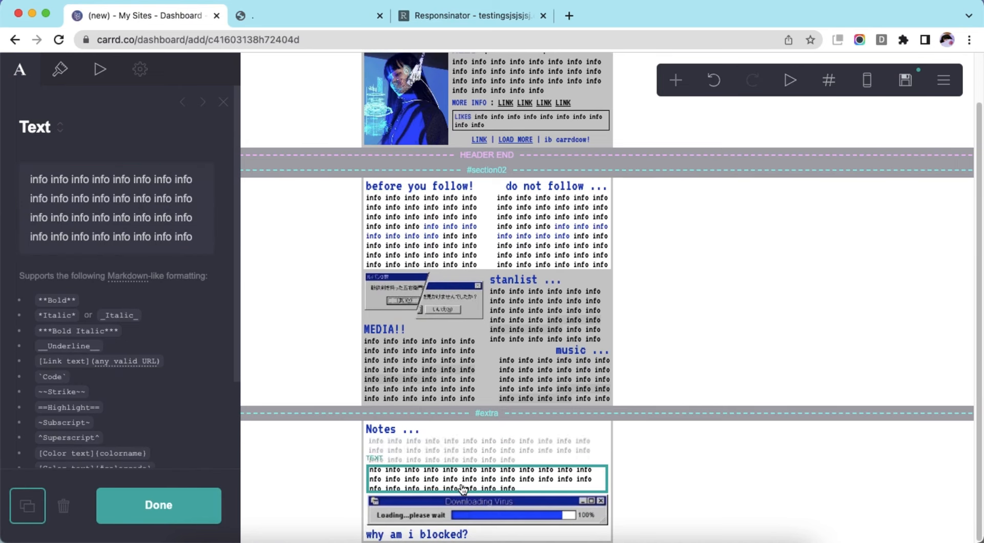
left_click_drag(470, 484, 479, 538)
left_click(203, 240)
type("info info info info info info info info info info info info info info info info info info info info info info info info info info info info info info")
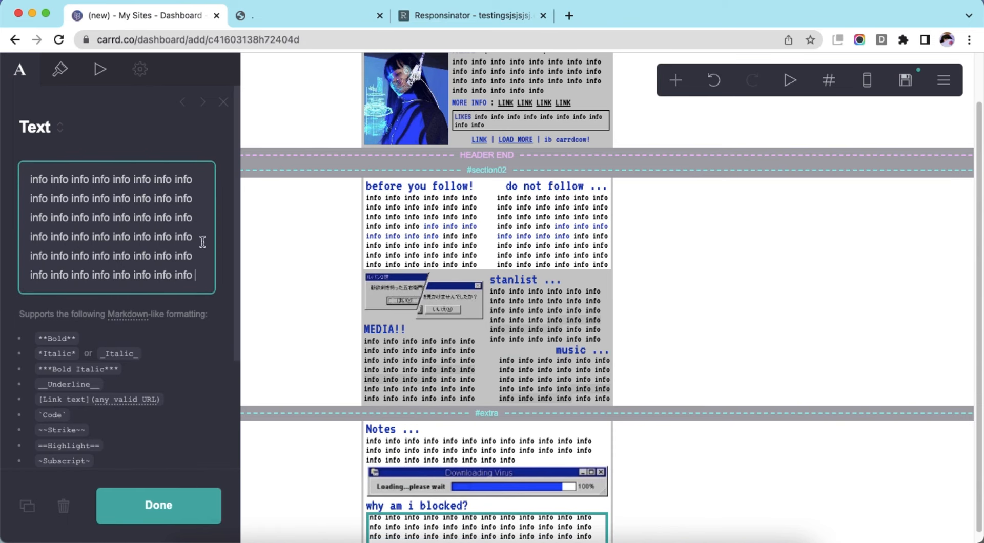
left_click(720, 482)
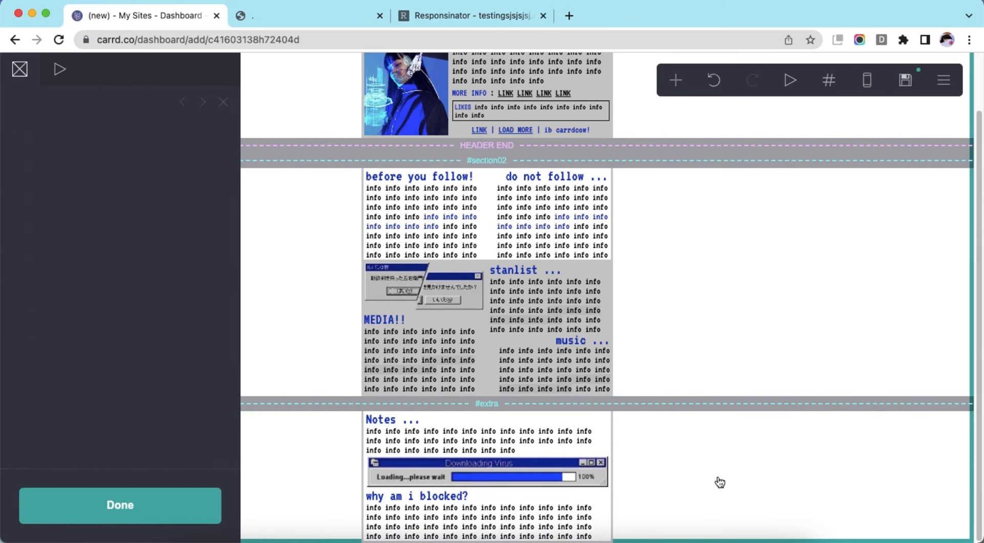
- Add a text element below the "why am i blocked?" paragraph with the link text "[CLOSE](#)"
left_click(509, 527)
left_click(675, 80)
left_click(568, 130)
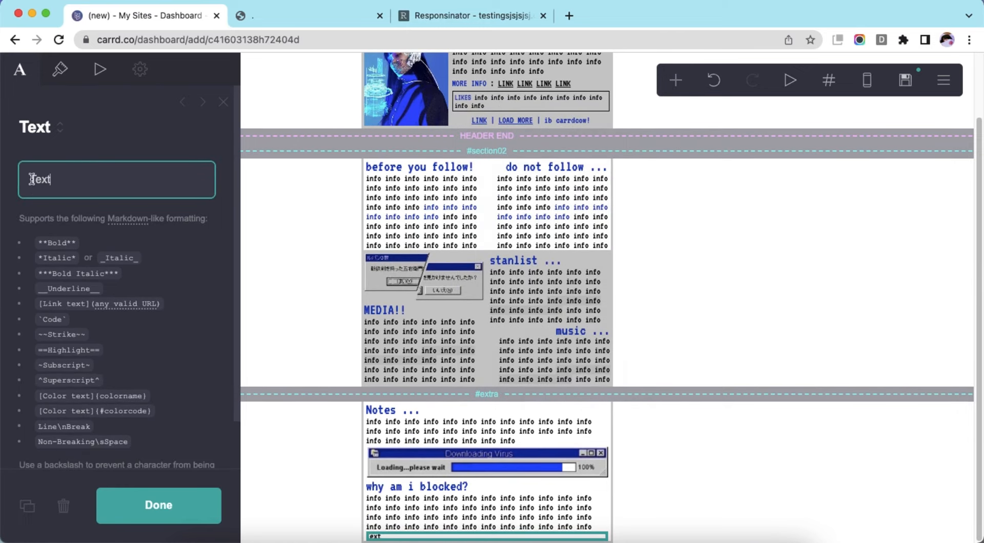
key("BackSpace")
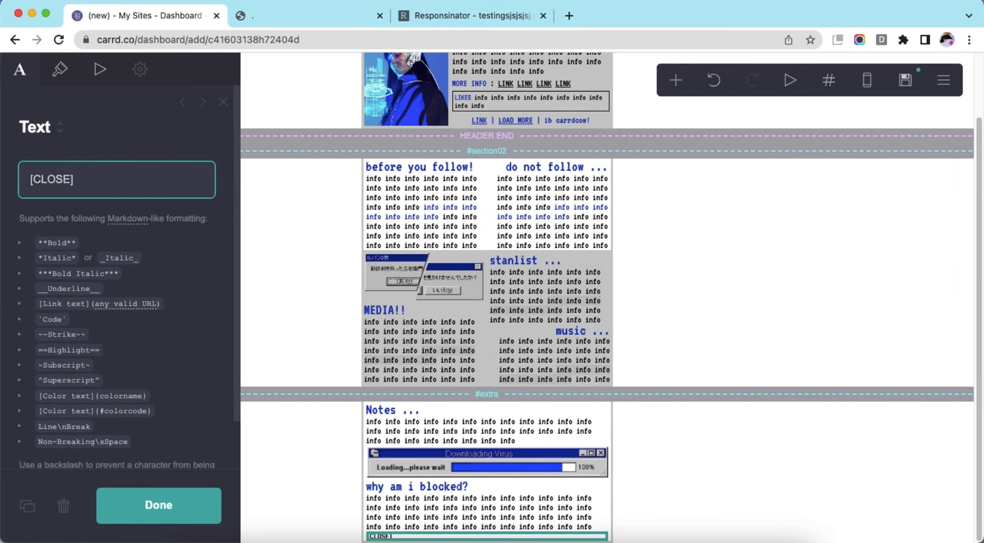
- Set the CLOSE text's color to #0B38B5 and its size to 1
left_click(59, 68)
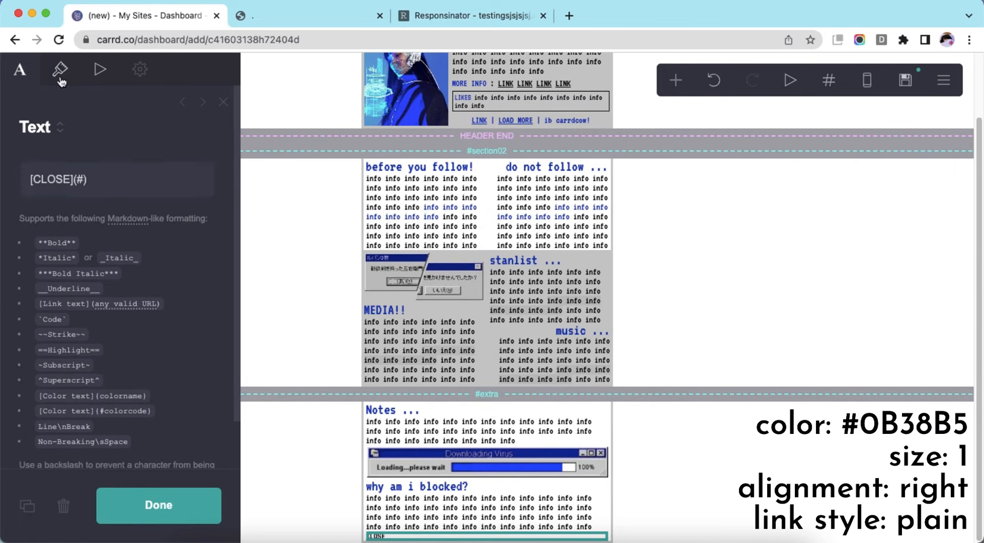
double_click(133, 217)
type("0B38B")
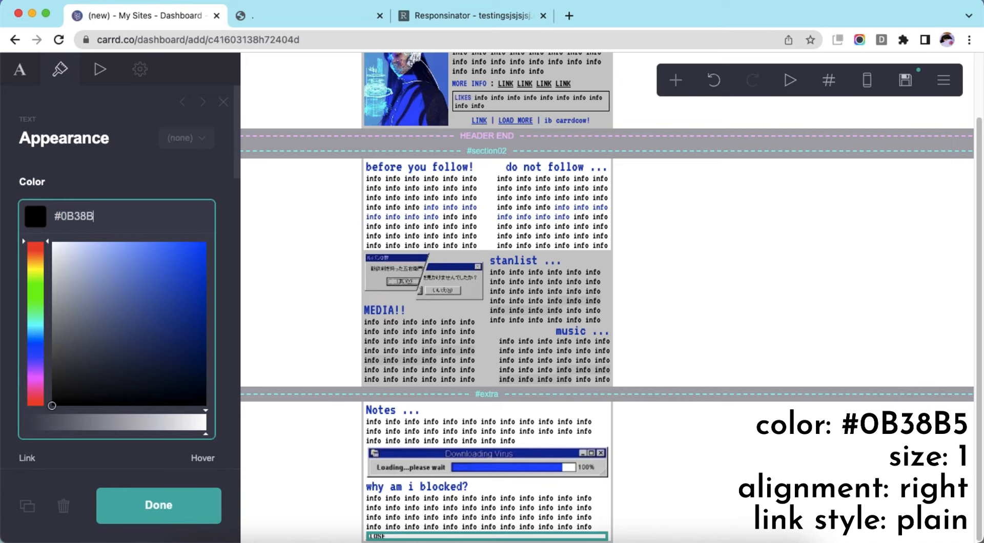
type("5")
key("Return")
scroll(169, 302, "down", 2)
left_click(213, 308)
type("1")
key("Return")
- Set the CLOSE text's alignment to Right and its link style to Plain
scroll(147, 333, "down", 4)
scroll(148, 332, "down", 7)
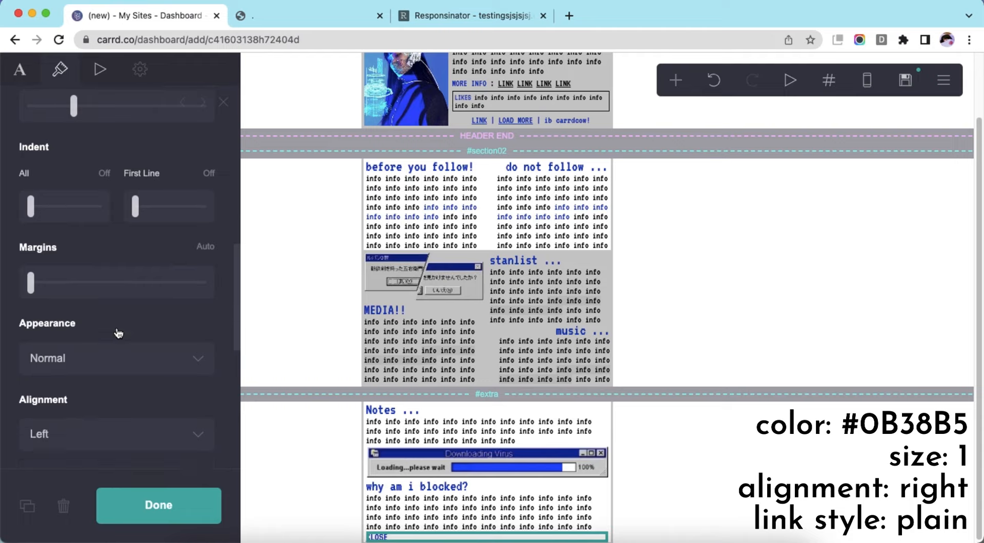
left_click(122, 312)
left_click(115, 350)
left_click(118, 386)
left_click(123, 405)
scroll(138, 402, "down", 5)
scroll(137, 403, "down", 2)
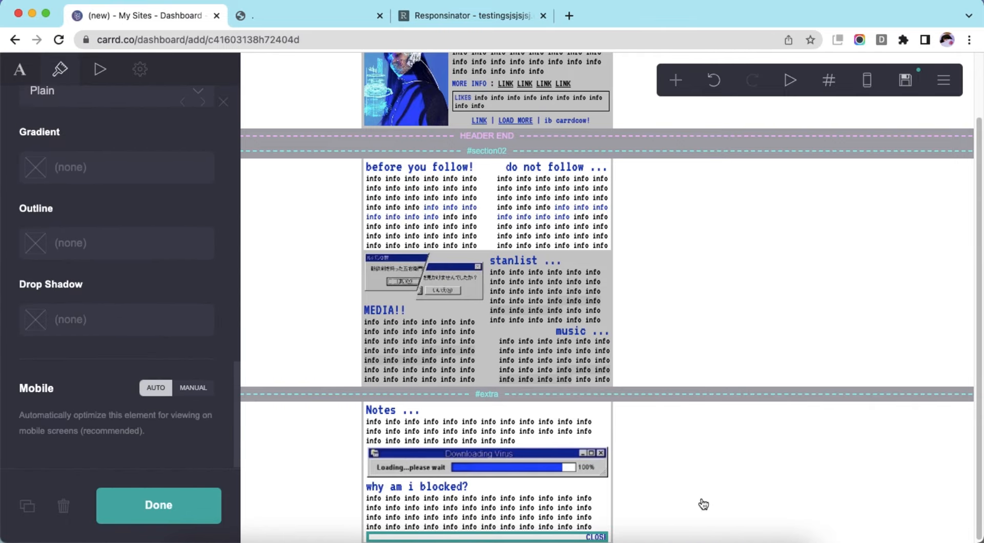
- Check the whole page in the mobile layout and return to the desktop layout
left_click(753, 460)
left_click(871, 81)
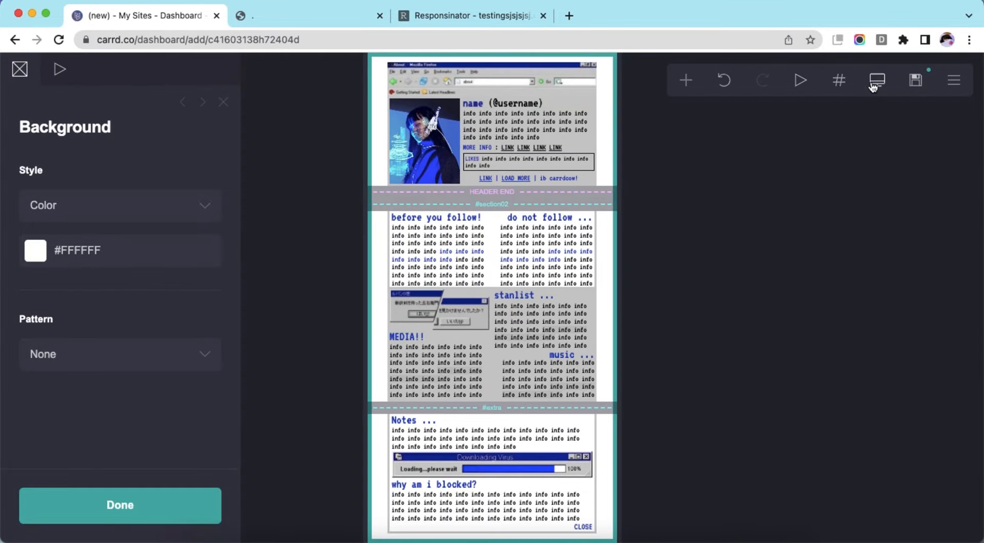
left_click(871, 81)
- Add a control element of type Footer Marker at the end of the #extra section
left_click(675, 80)
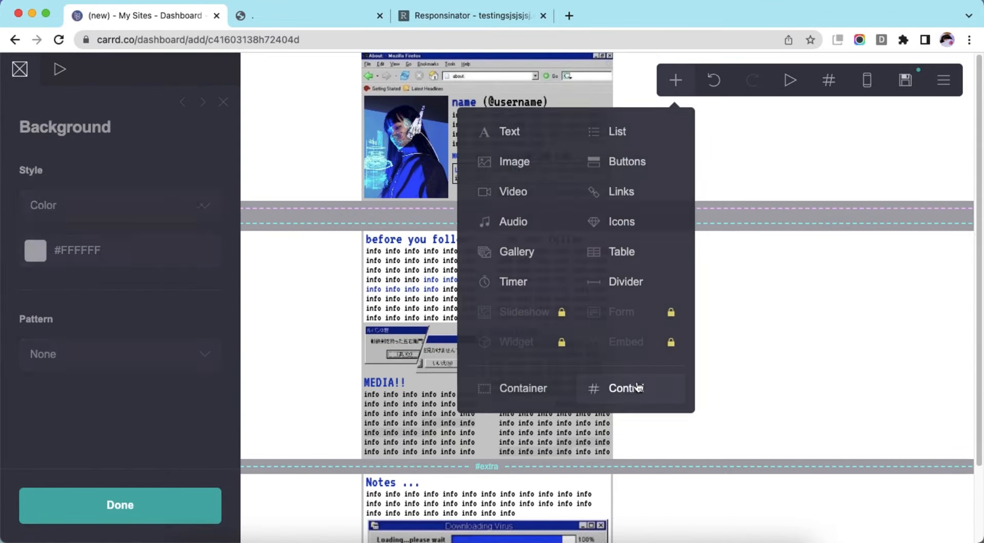
left_click(615, 388)
left_click(112, 205)
left_click(103, 242)
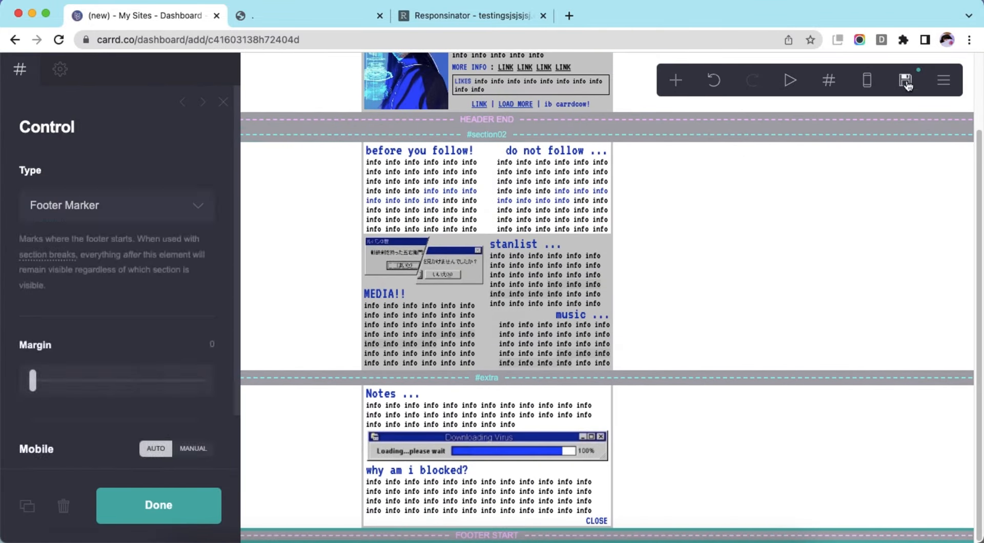
- Save and publish the updated page to the existing site
left_click(905, 80)
left_click(146, 209)
left_click(184, 330)
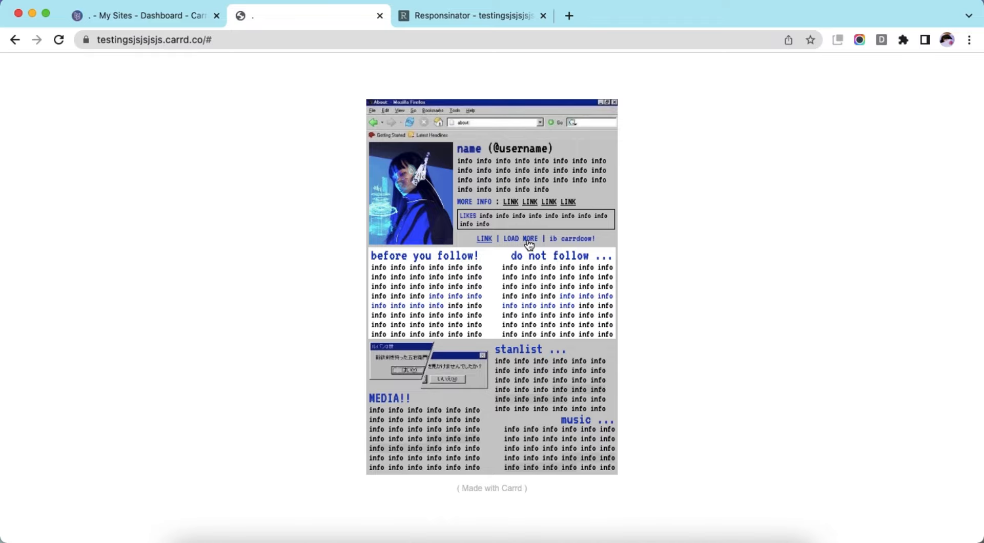
left_click(528, 240)
left_click(601, 436)
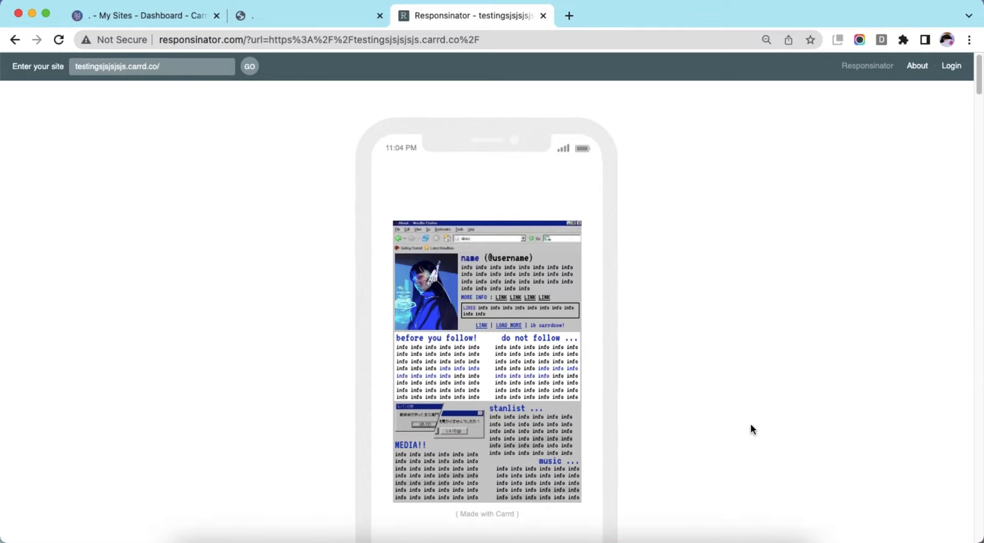
left_click(508, 325)
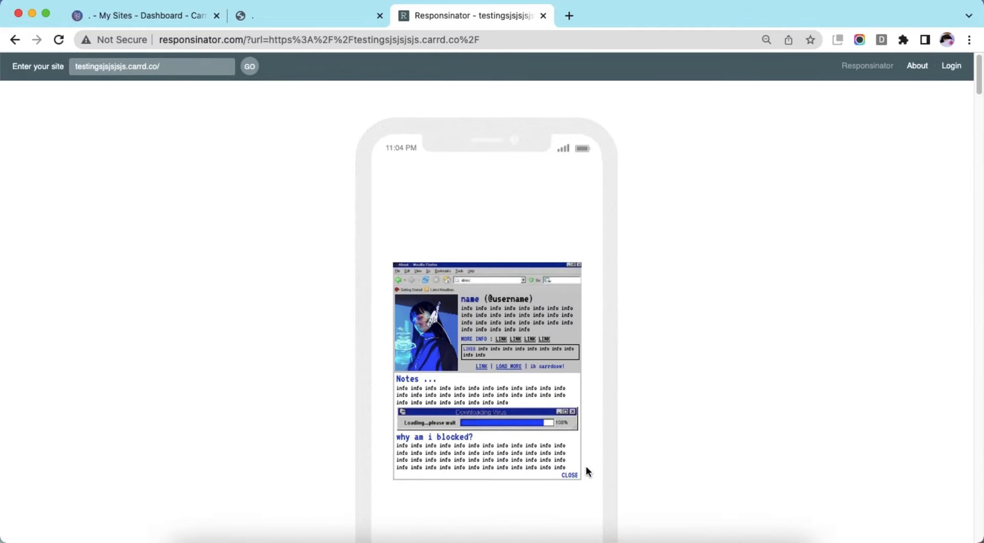